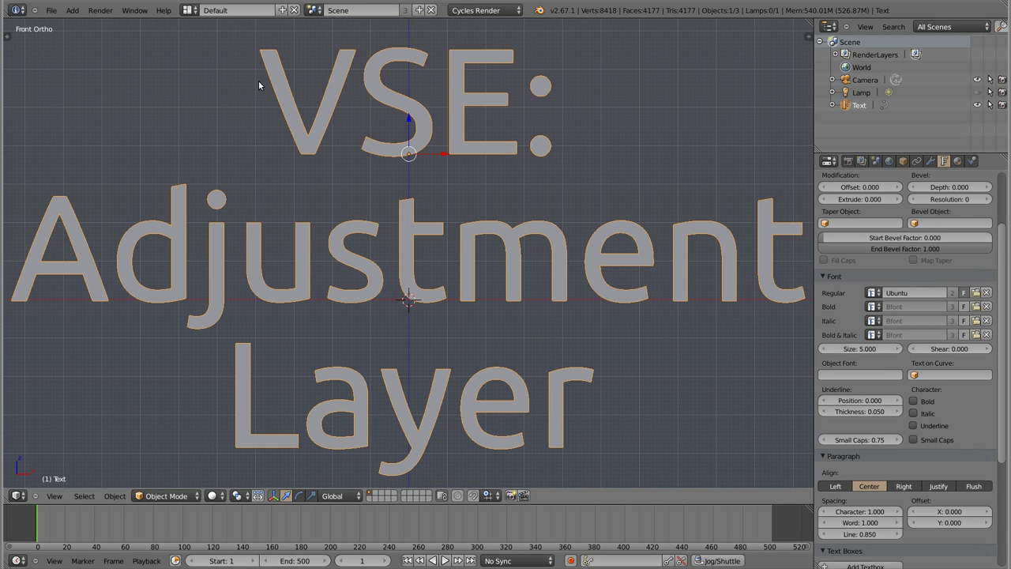
# Open the screen-layout dropdown in the Info header
pyautogui.click(189, 10)
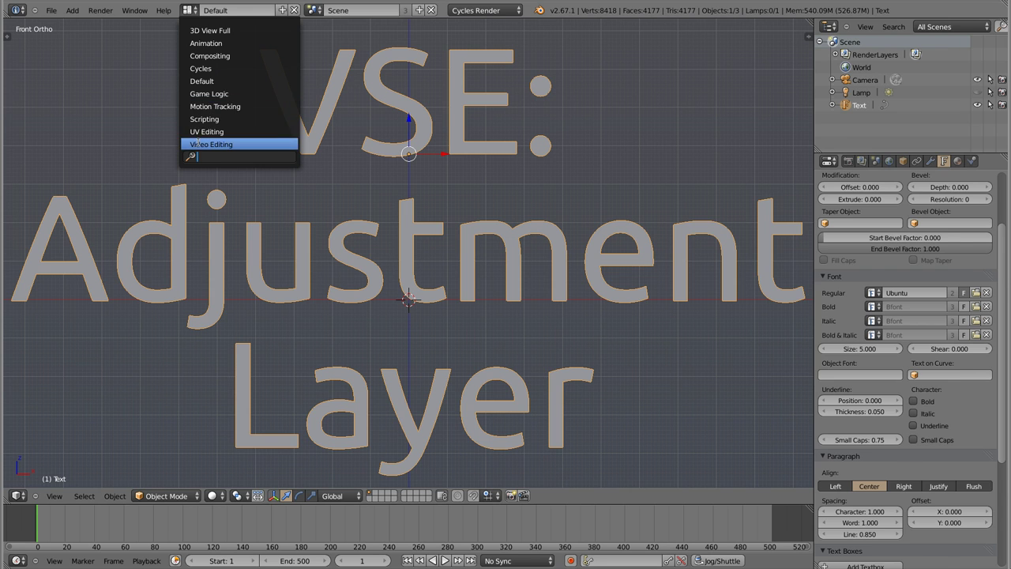
# Switch to the Video Editing layout and scrub the playhead through the cat footage
pyautogui.click(199, 144)
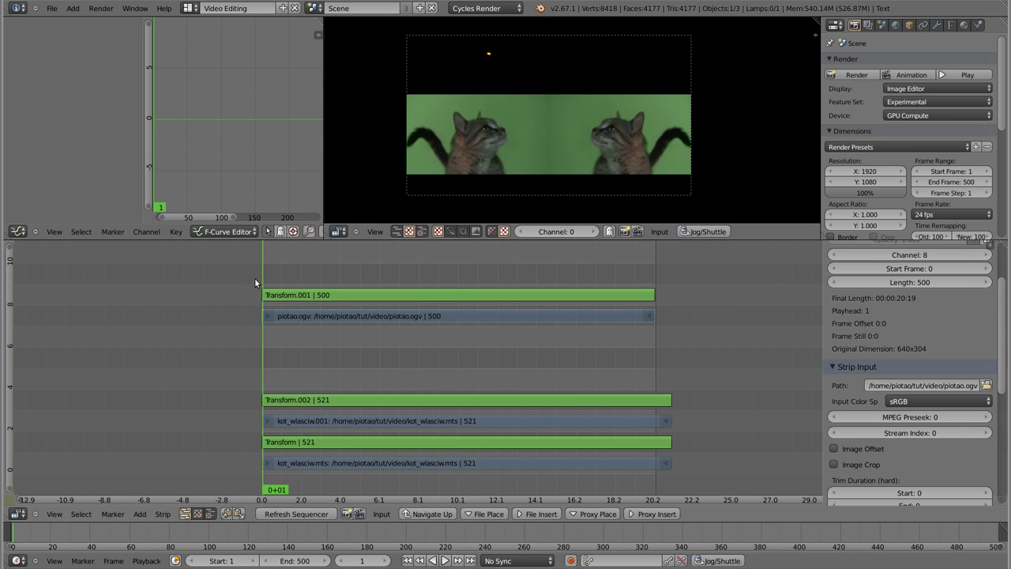
pyautogui.moveTo(268, 267); pyautogui.dragTo(602, 253)
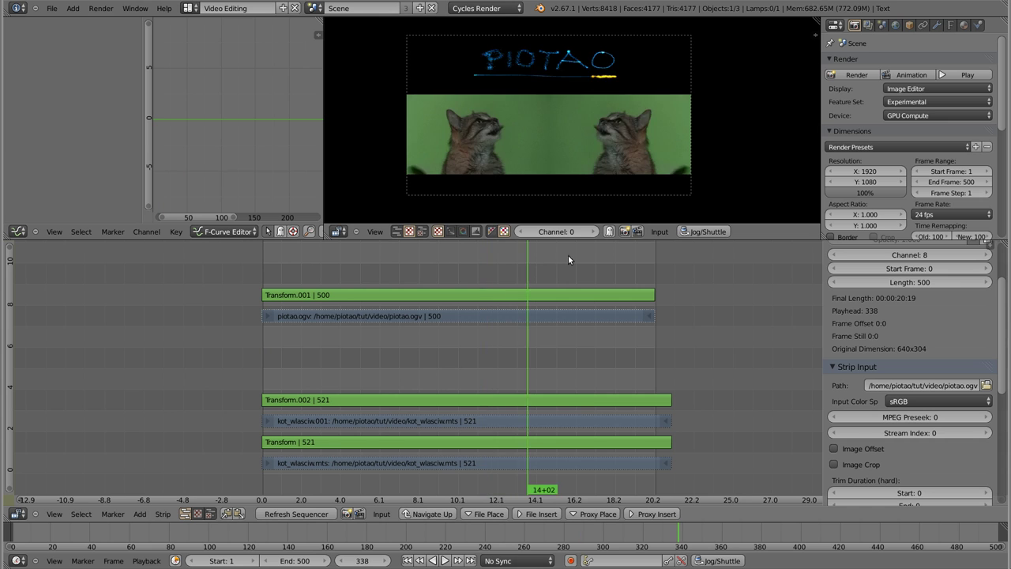
pyautogui.moveTo(601, 253)
pyautogui.mouseDown()
pyautogui.moveTo(387, 284)
pyautogui.moveTo(269, 281)
pyautogui.moveTo(290, 275)
pyautogui.mouseUp()
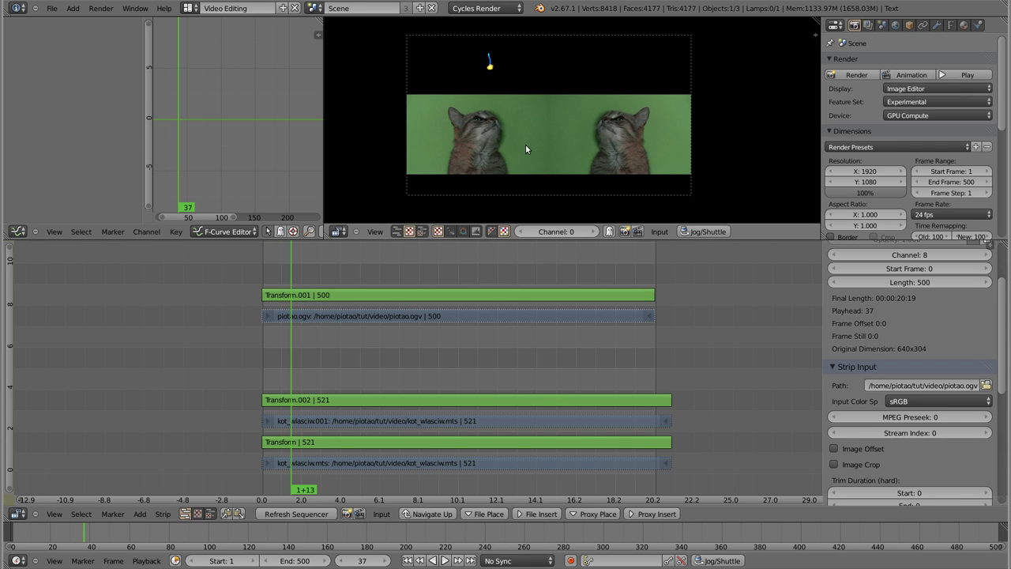
pyautogui.scroll(3, 478, 134)
pyautogui.scroll(2, 480, 134)
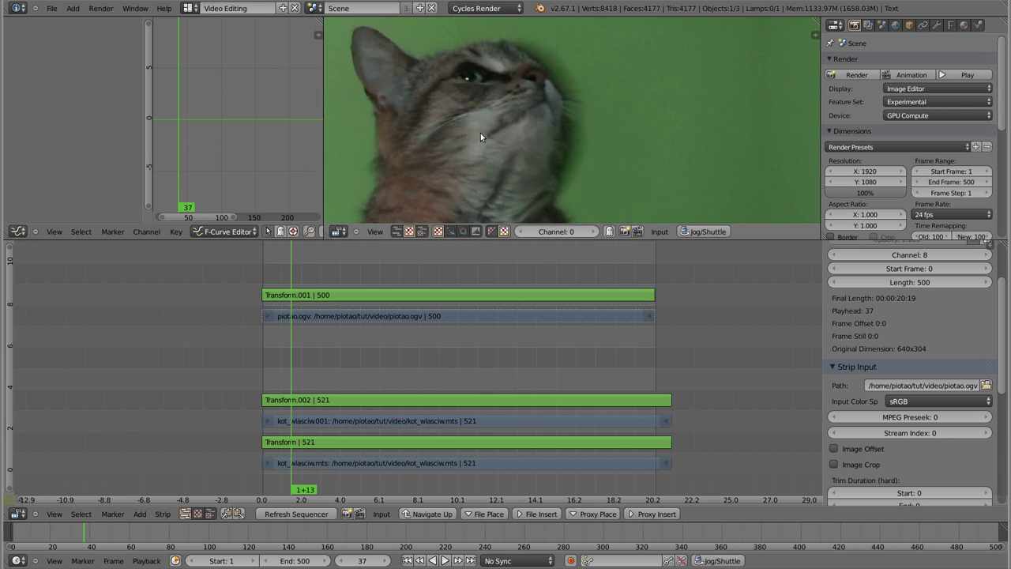
pyautogui.moveTo(479, 136)
pyautogui.mouseDown(button='middle')
pyautogui.moveTo(544, 106)
pyautogui.moveTo(506, 129)
pyautogui.mouseUp(button='middle')
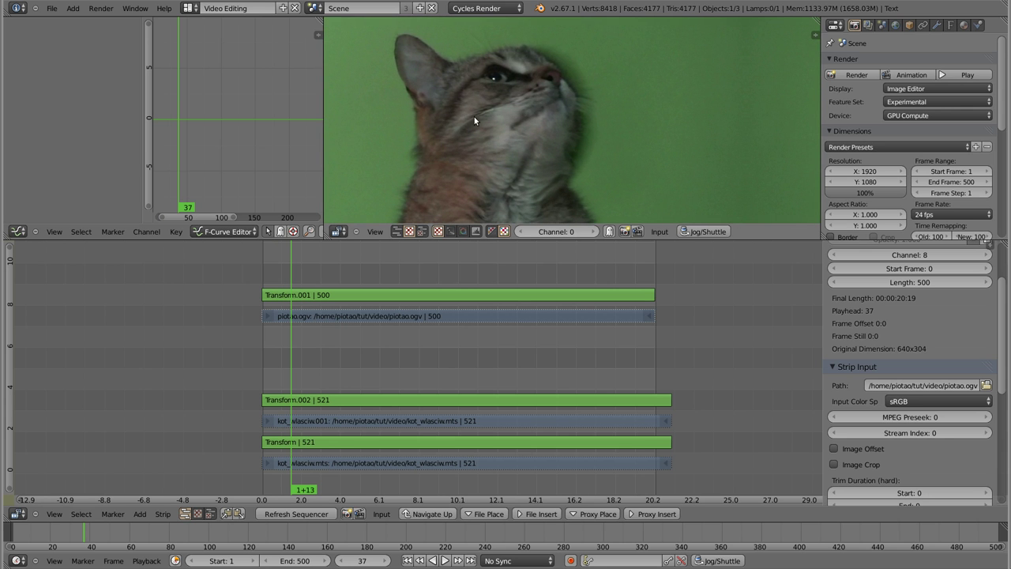
pyautogui.scroll(-2, 479, 107)
pyautogui.scroll(-2, 488, 105)
pyautogui.scroll(-1, 488, 105)
pyautogui.scroll(-1, 499, 116)
pyautogui.scroll(-1, 561, 97)
pyautogui.moveTo(561, 97)
pyautogui.mouseDown(button='middle')
pyautogui.moveTo(553, 113)
pyautogui.moveTo(581, 105)
pyautogui.mouseUp(button='middle')
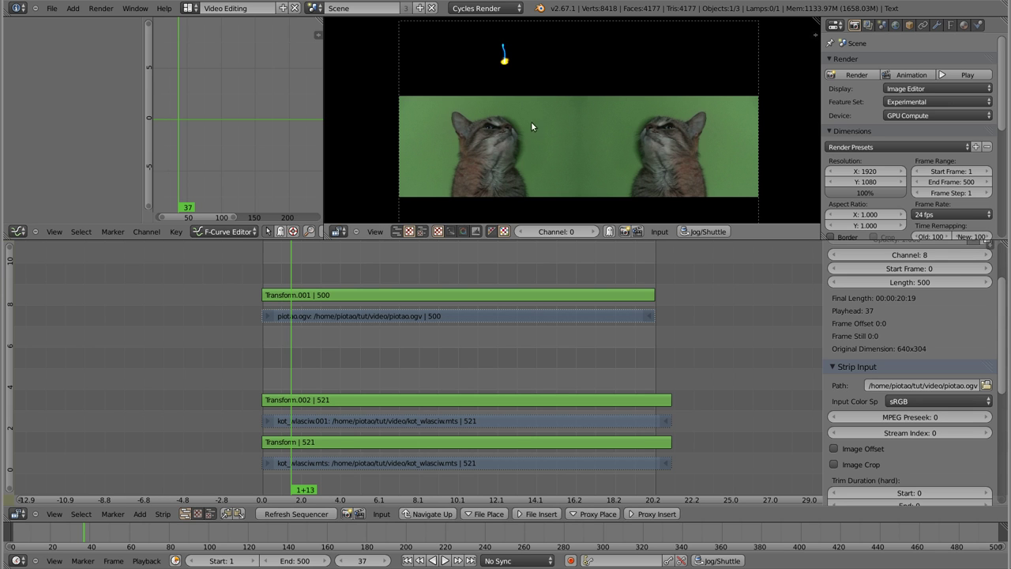
# Select the Transform strip and expand its Modifiers panel in the sidebar
pyautogui.rightClick(391, 440)
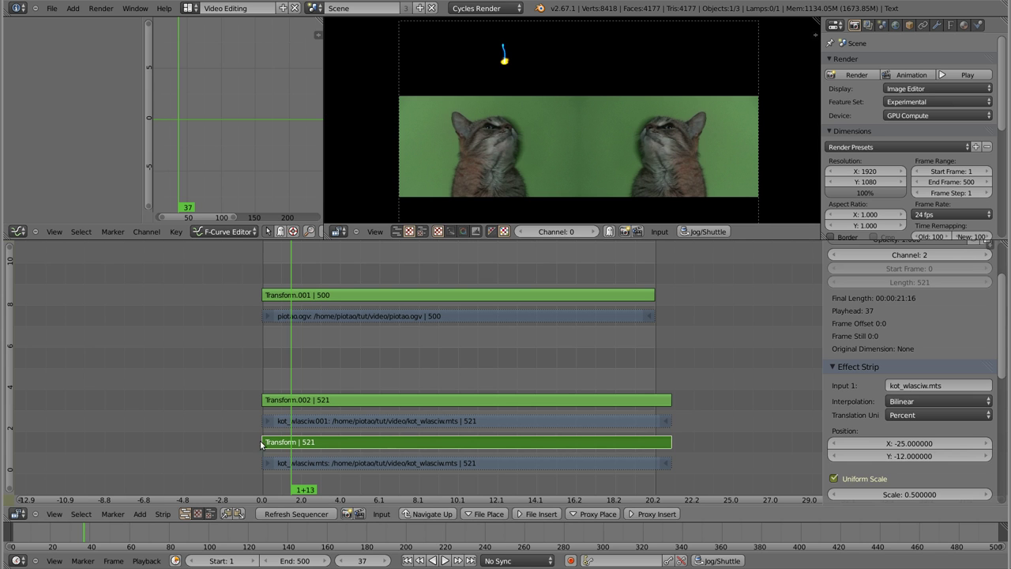
pyautogui.scroll(-10, 879, 344)
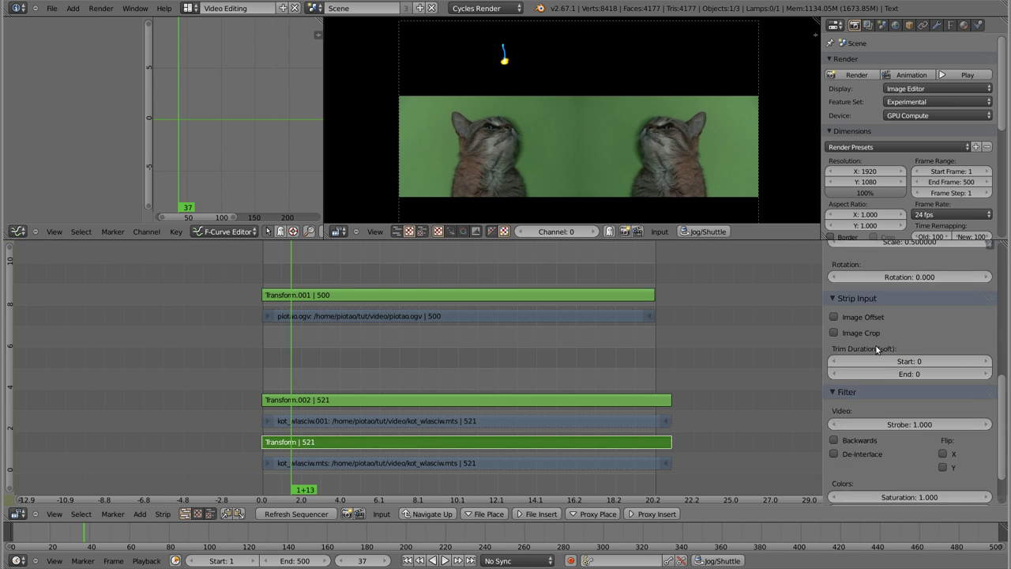
pyautogui.scroll(-2, 875, 344)
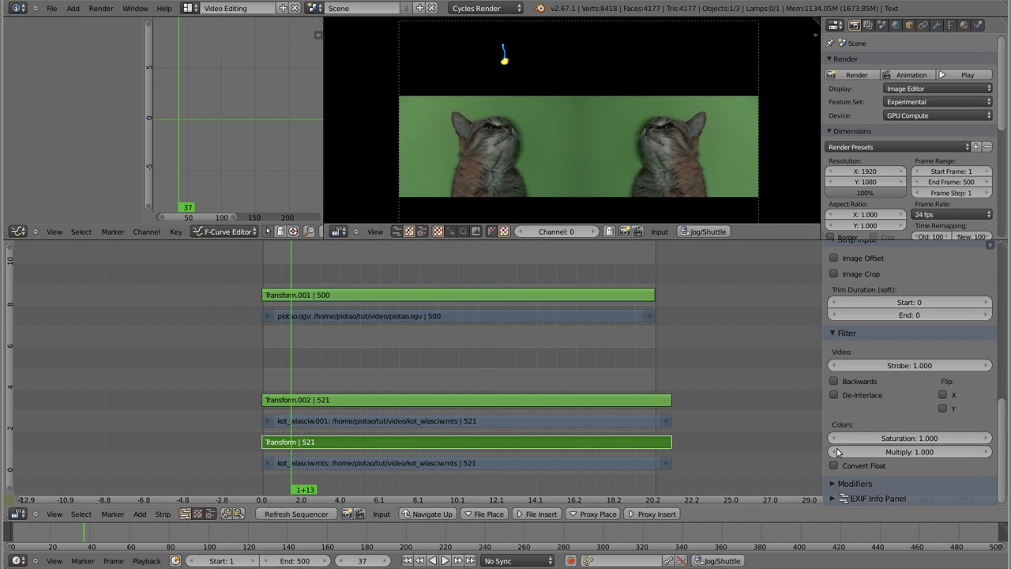
pyautogui.click(833, 485)
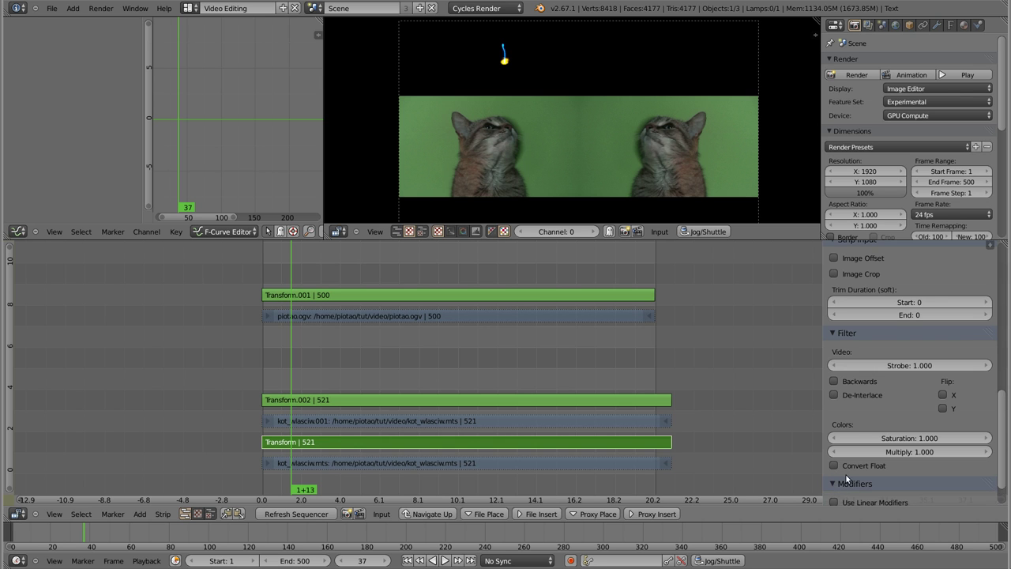
pyautogui.scroll(-1, 846, 474)
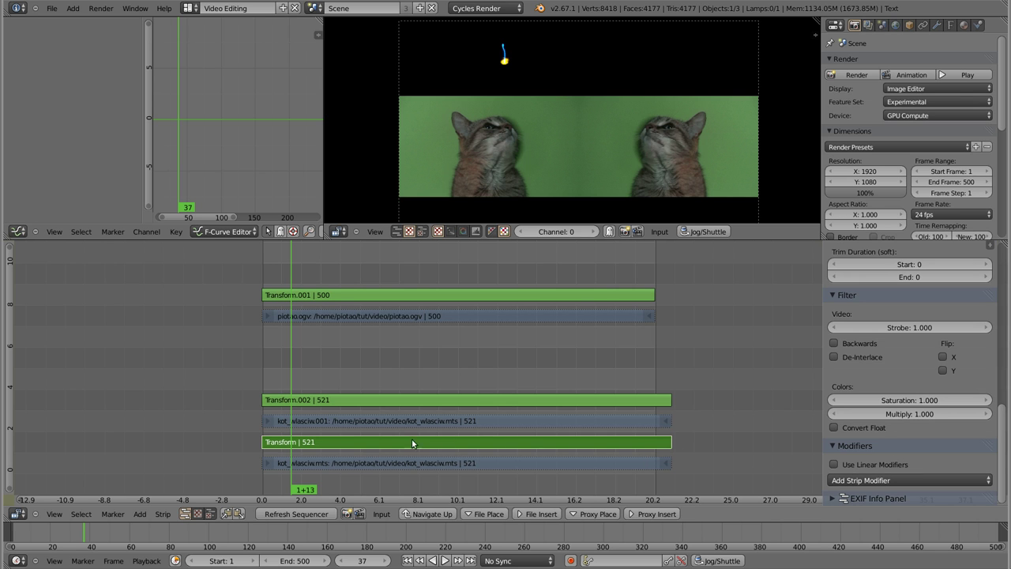
# Add a Curves modifier to the Transform strip and bend its curve into a contrast S-shape
pyautogui.click(885, 480)
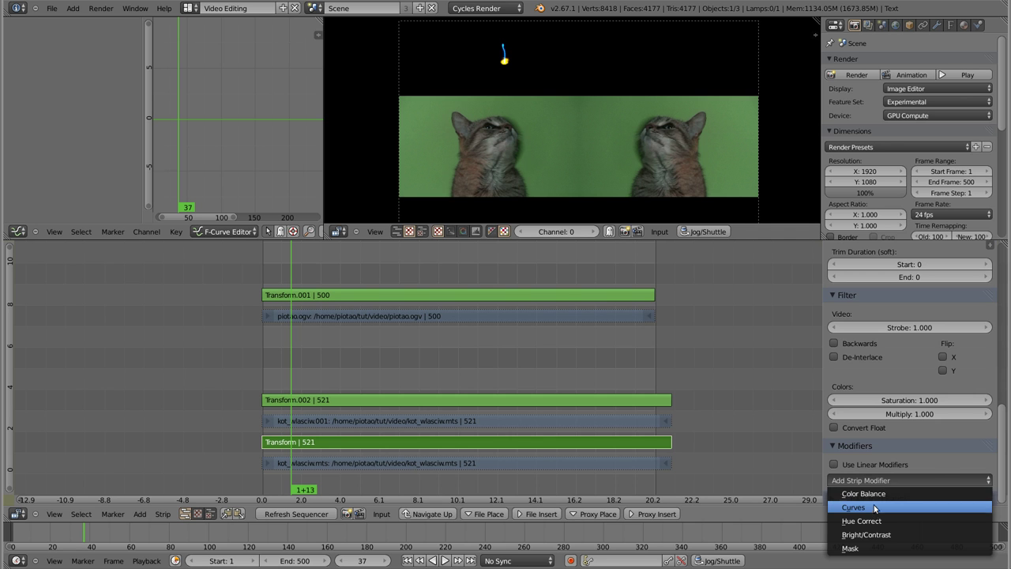
pyautogui.click(874, 509)
pyautogui.scroll(-5, 899, 371)
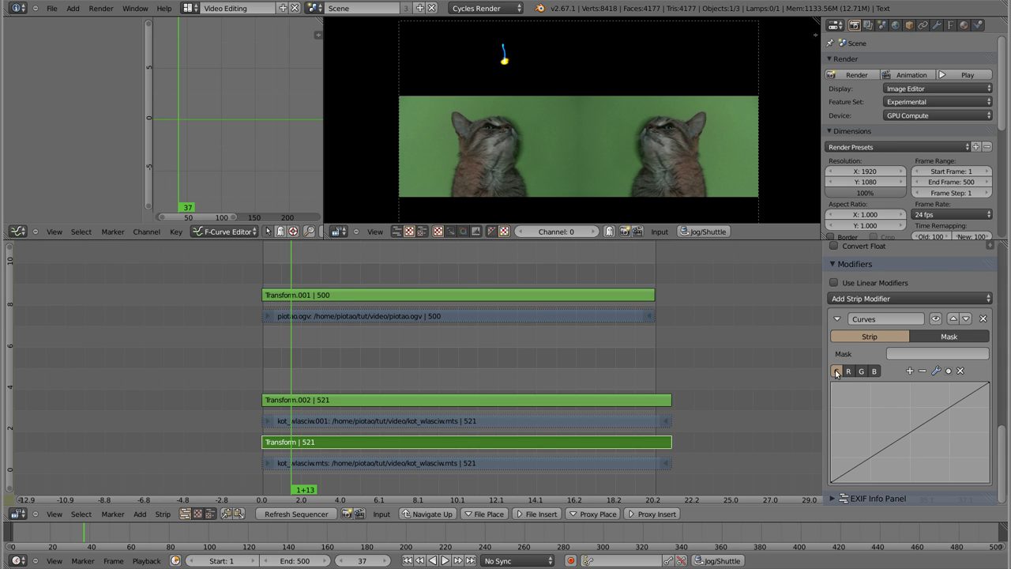
pyautogui.moveTo(911, 431); pyautogui.dragTo(903, 424)
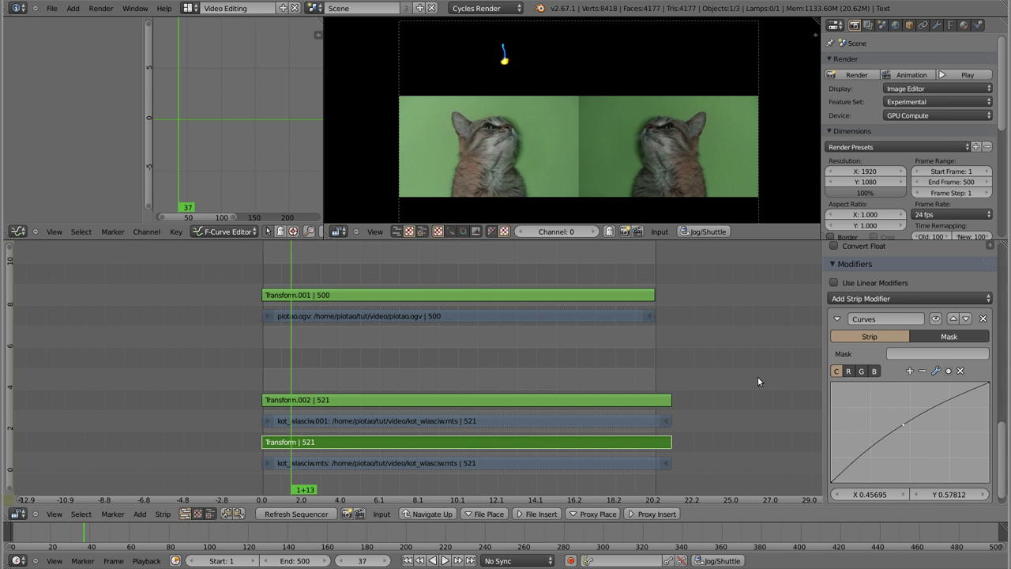
pyautogui.moveTo(904, 425)
pyautogui.mouseDown()
pyautogui.moveTo(921, 405)
pyautogui.moveTo(877, 459)
pyautogui.mouseUp()
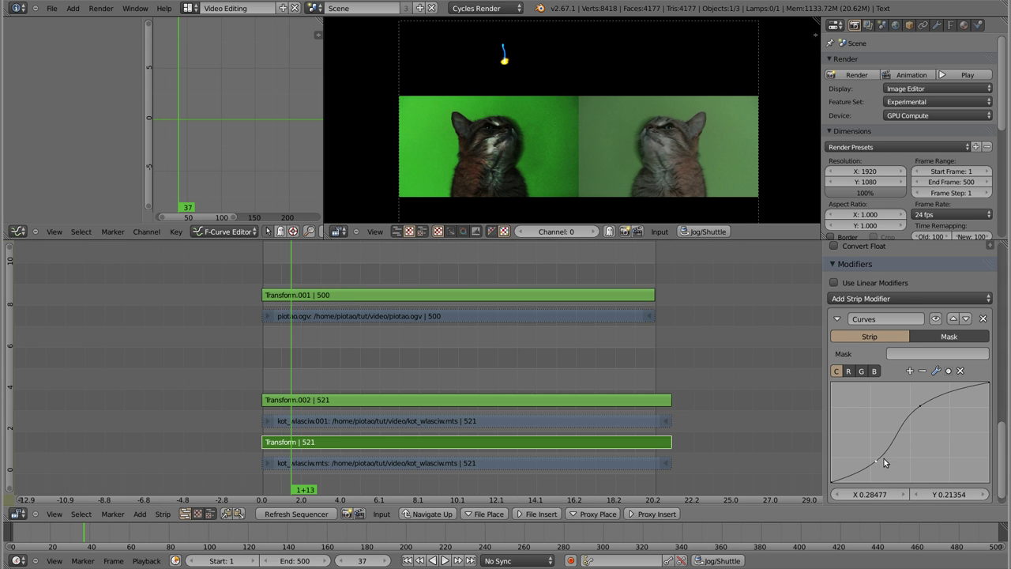
pyautogui.moveTo(921, 406); pyautogui.dragTo(931, 404)
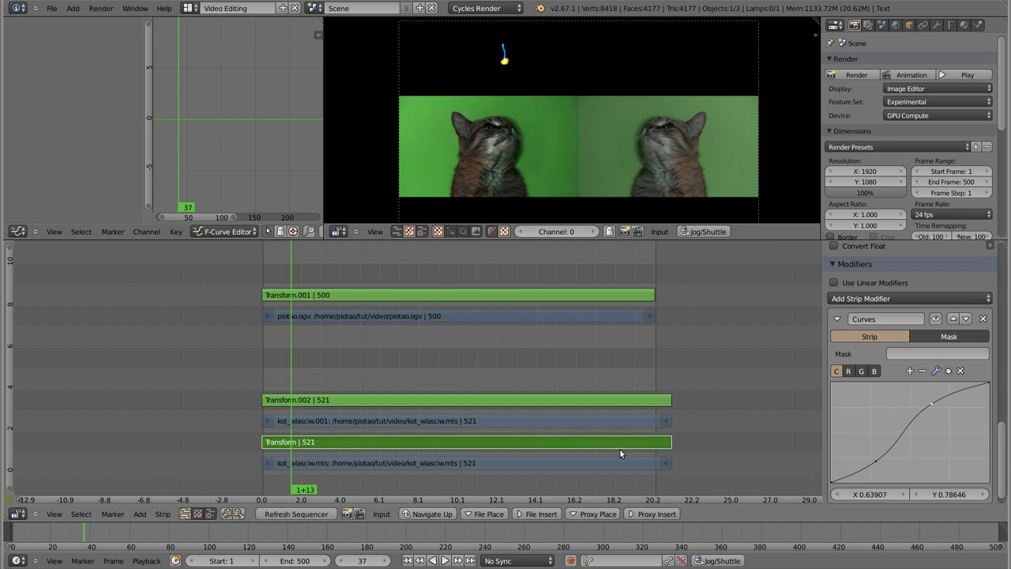
pyautogui.click(508, 400)
# Give the Transform.002 strip a Curves modifier shaped into an S-curve
pyautogui.rightClick(508, 400)
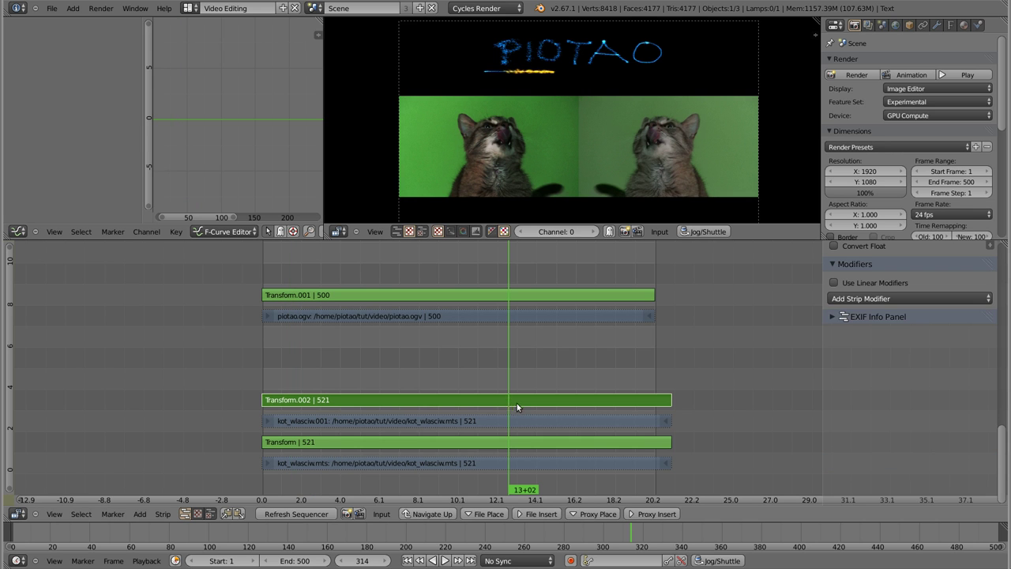
pyautogui.click(860, 299)
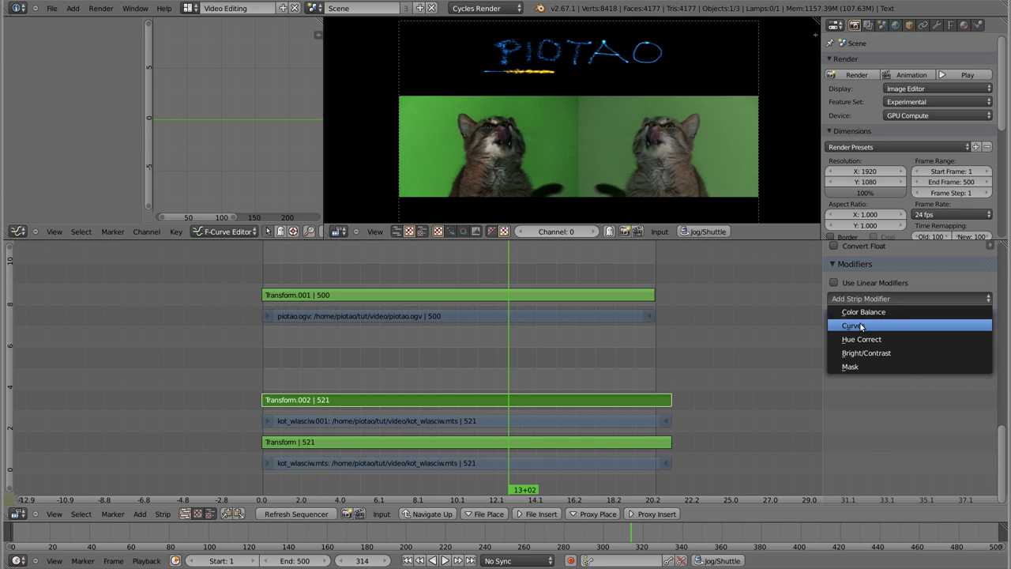
pyautogui.click(860, 323)
pyautogui.moveTo(915, 428); pyautogui.dragTo(929, 408)
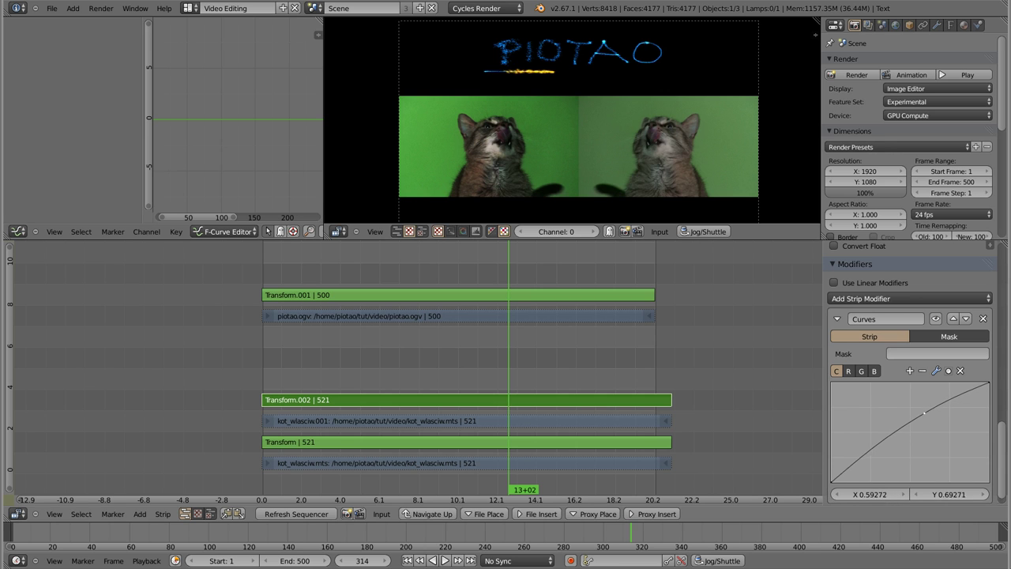
pyautogui.moveTo(892, 445); pyautogui.dragTo(886, 454)
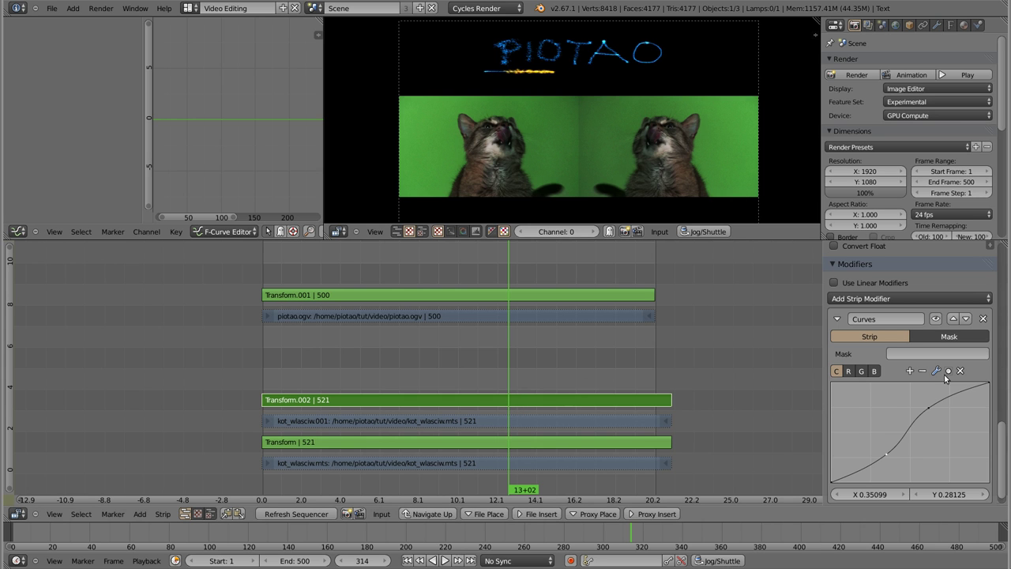
# Delete the Curves modifiers from both Transform.002 and Transform strips
pyautogui.click(984, 322)
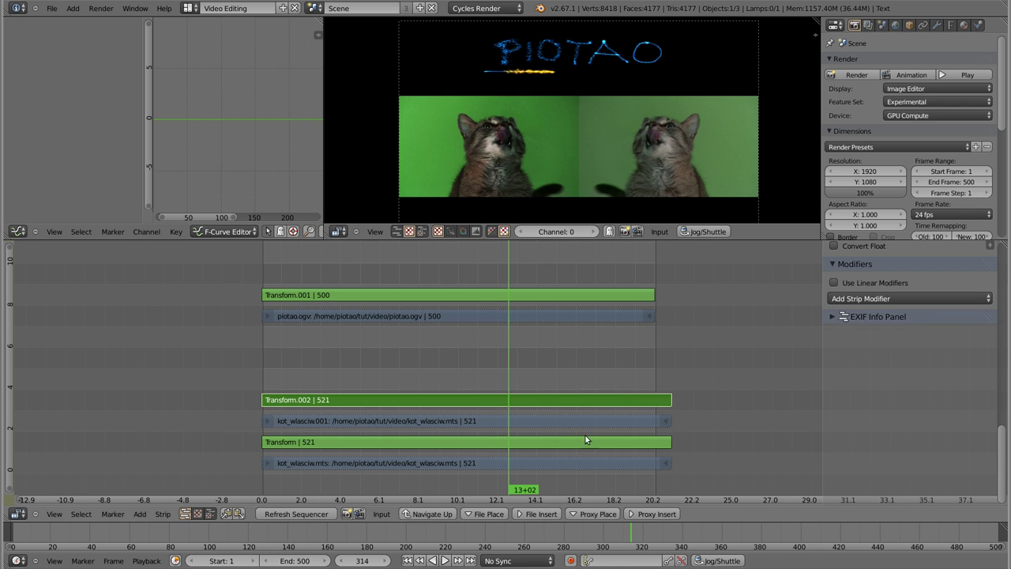
pyautogui.click(546, 441)
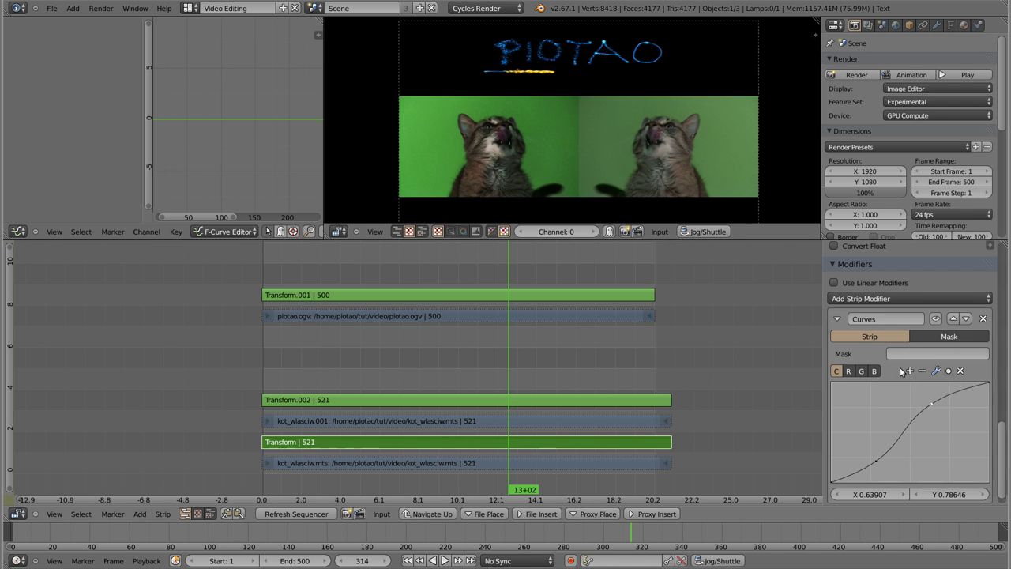
pyautogui.click(981, 320)
pyautogui.hotkey('shift', 'a')
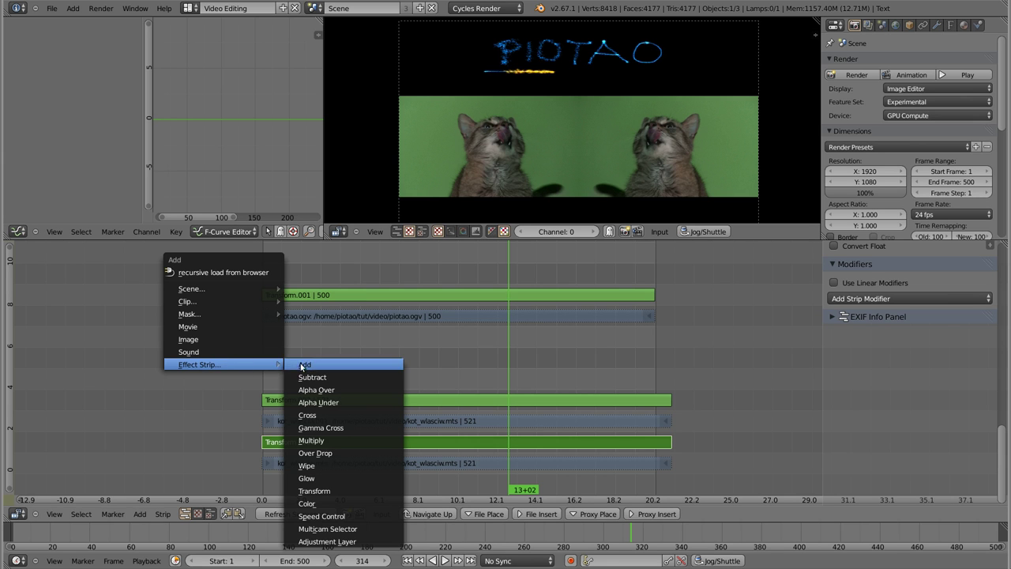
# Add an Adjustment Layer strip at the sequence start and extend its end to frame 549
pyautogui.click(345, 542)
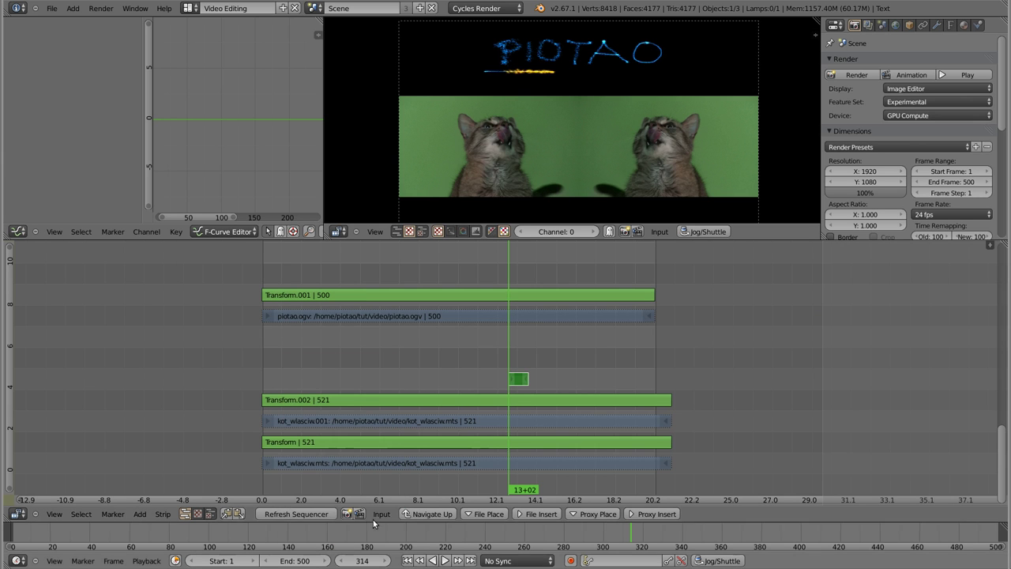
pyautogui.click(522, 378)
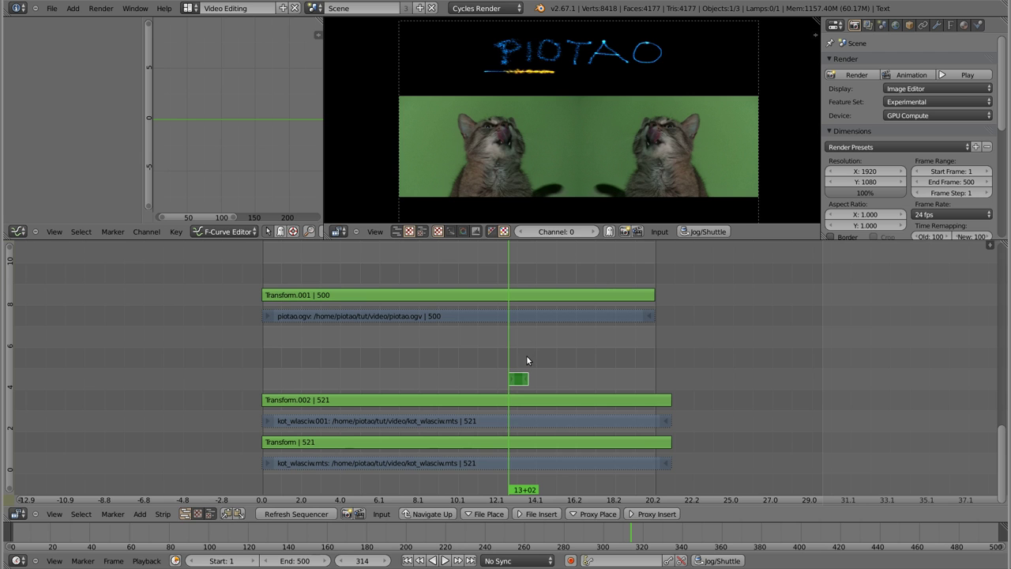
pyautogui.press('g')
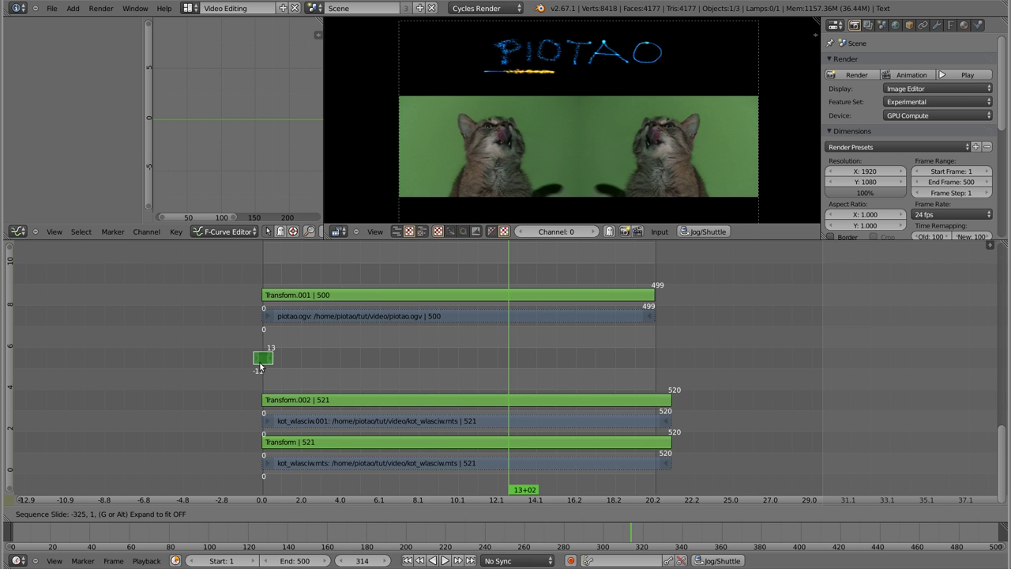
pyautogui.click(263, 366)
pyautogui.rightClick(267, 359)
pyautogui.press('g')
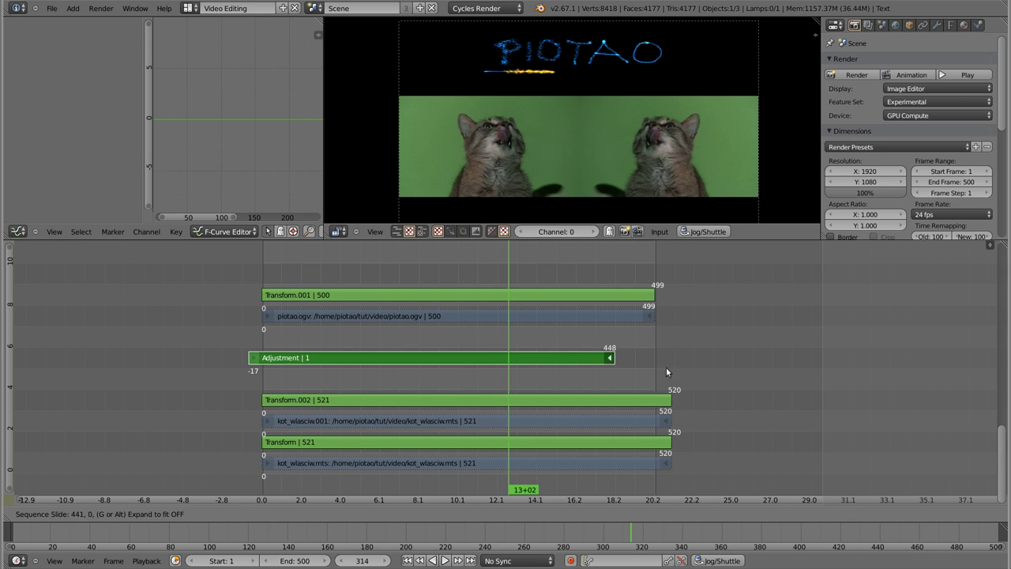
pyautogui.click(704, 369)
pyautogui.rightClick(646, 355)
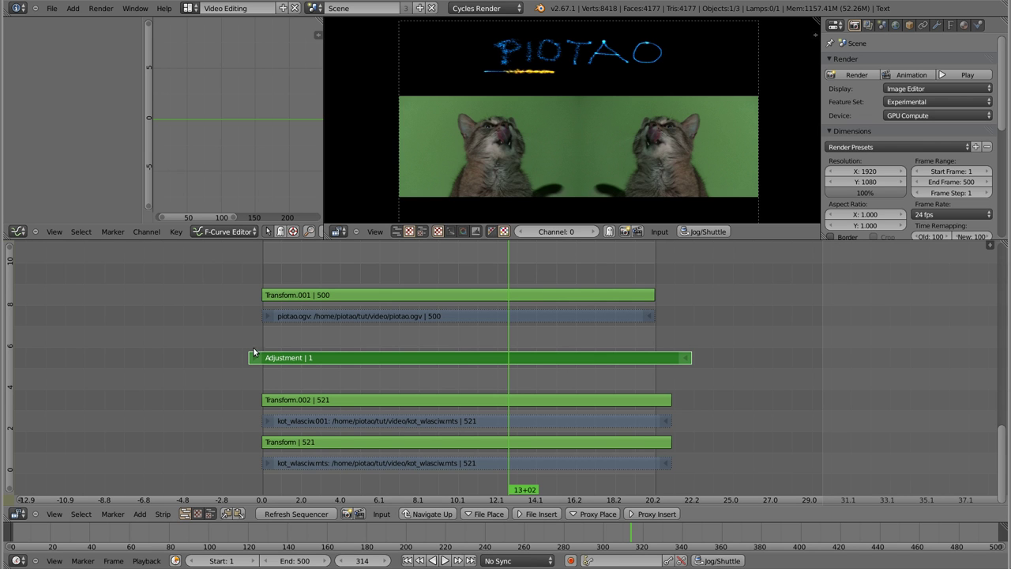
# Jump to frame 0, reselect the Adjustment strip and bring up its Add Strip Modifier list
pyautogui.hotkey('shift', 'Left')
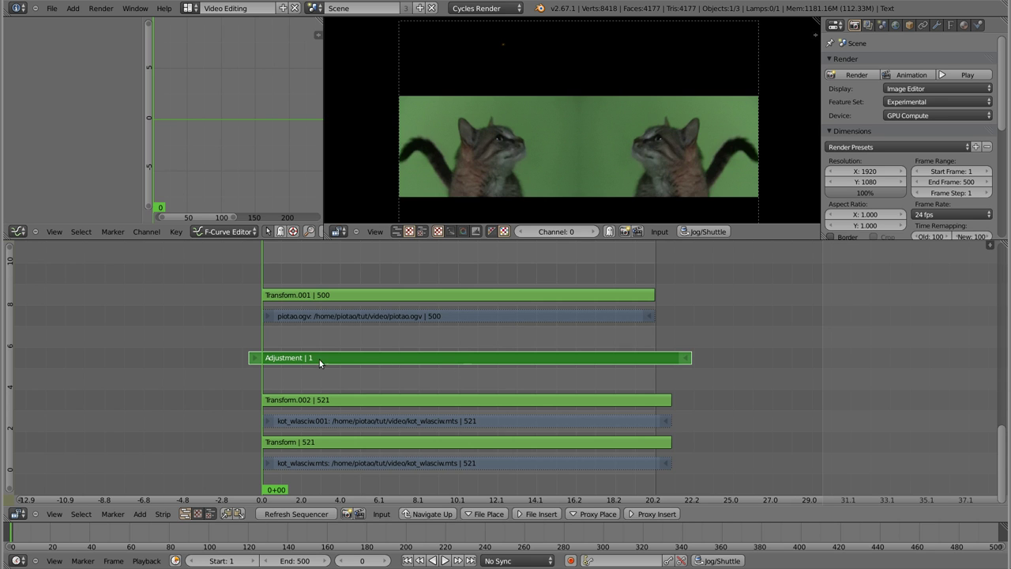
pyautogui.scroll(3, 928, 395)
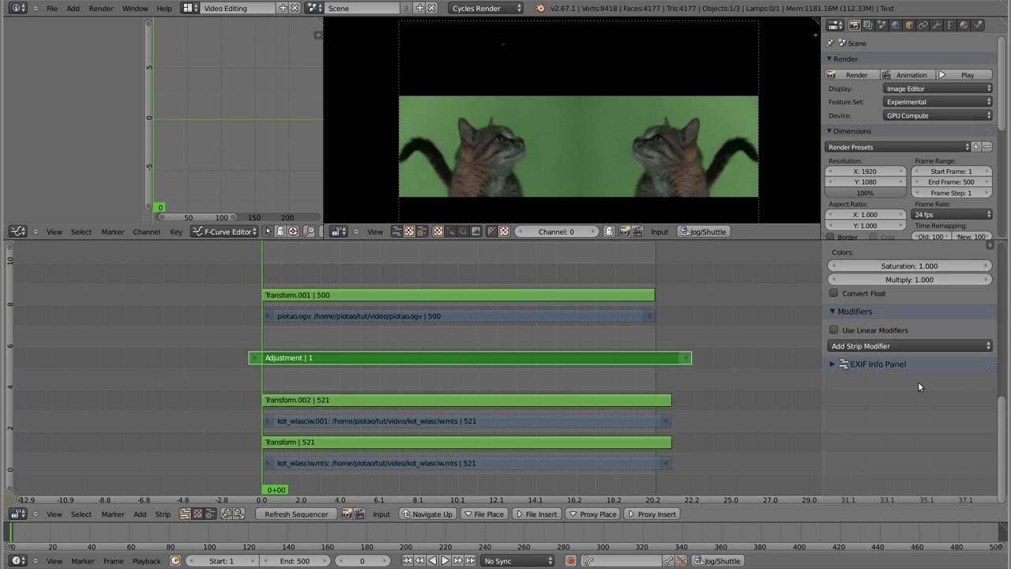
pyautogui.scroll(3, 918, 381)
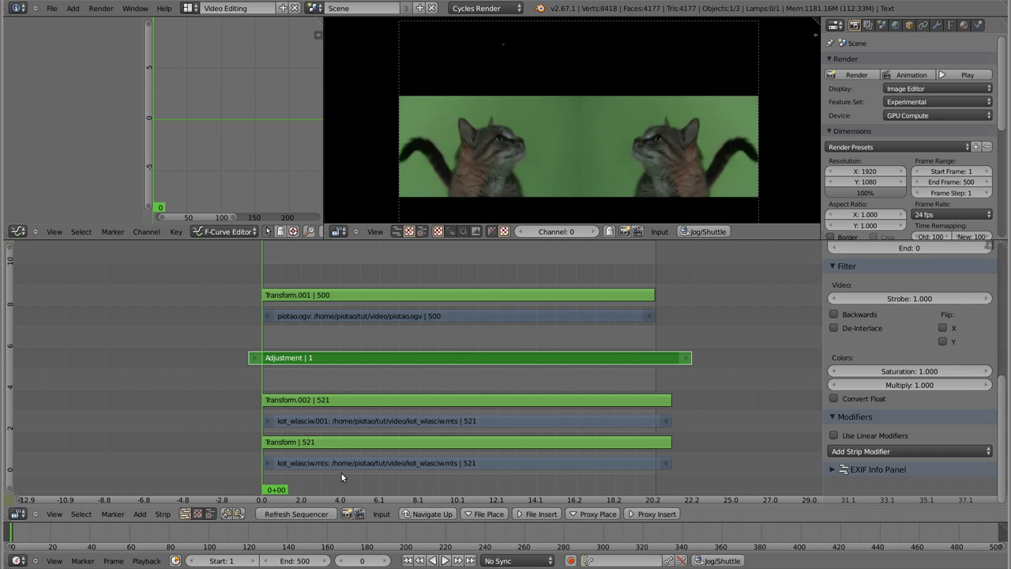
pyautogui.rightClick(432, 399)
pyautogui.rightClick(431, 420)
pyautogui.rightClick(431, 441)
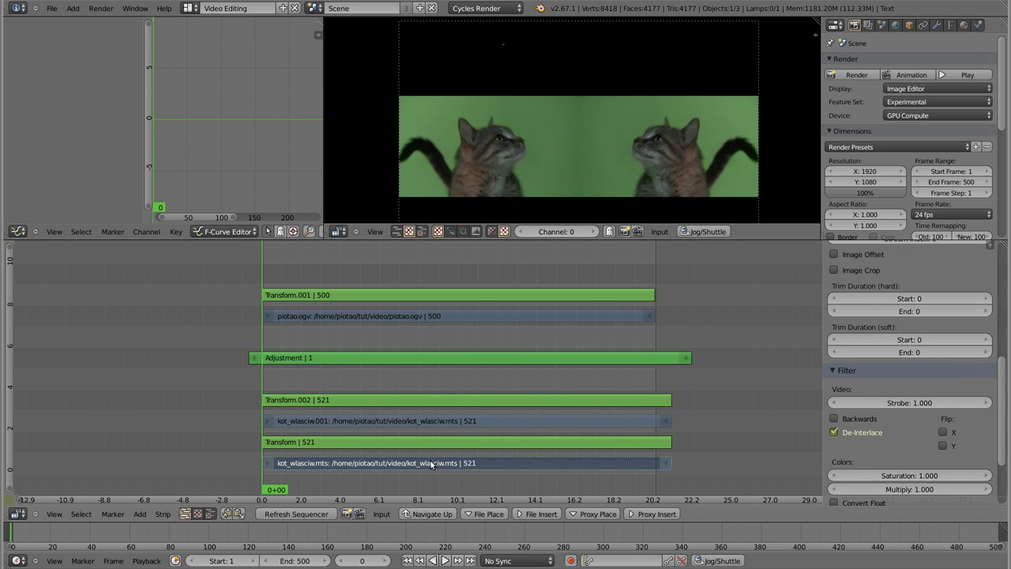
pyautogui.rightClick(427, 358)
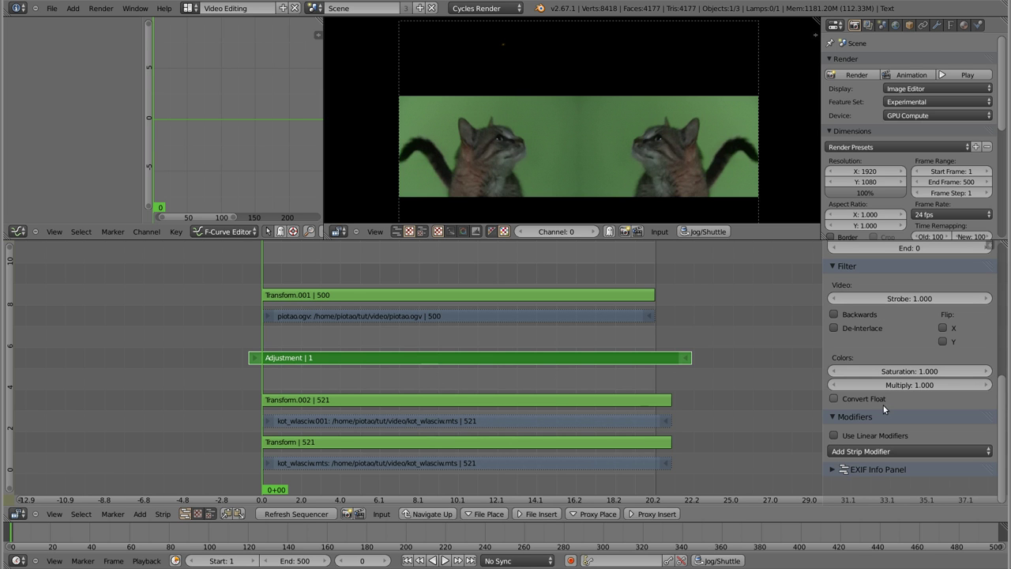
pyautogui.click(883, 451)
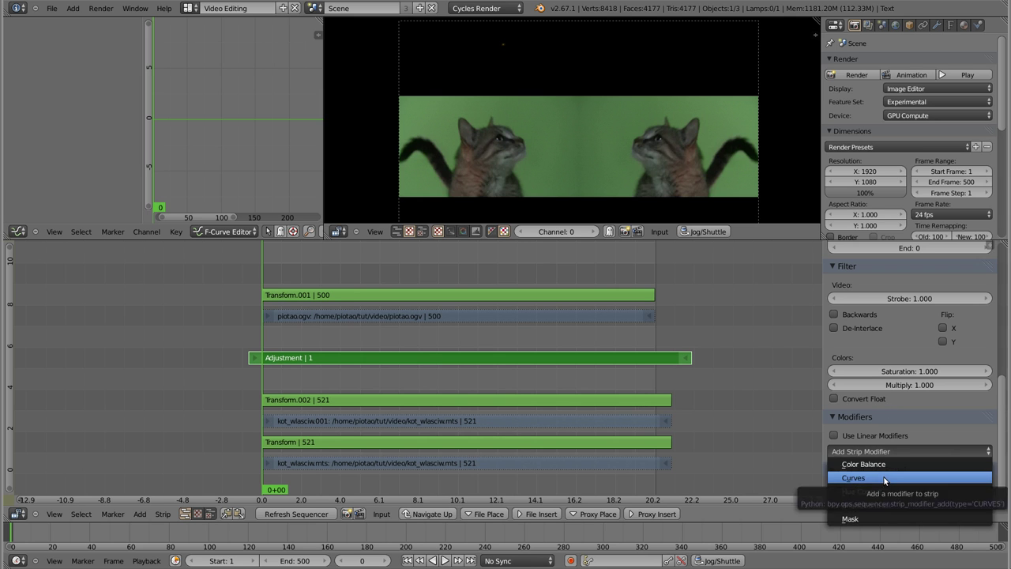
# Add a Curves modifier to the Adjustment strip, undo a red-curve test, and raise the combined C curve
pyautogui.click(885, 478)
pyautogui.scroll(-5, 895, 403)
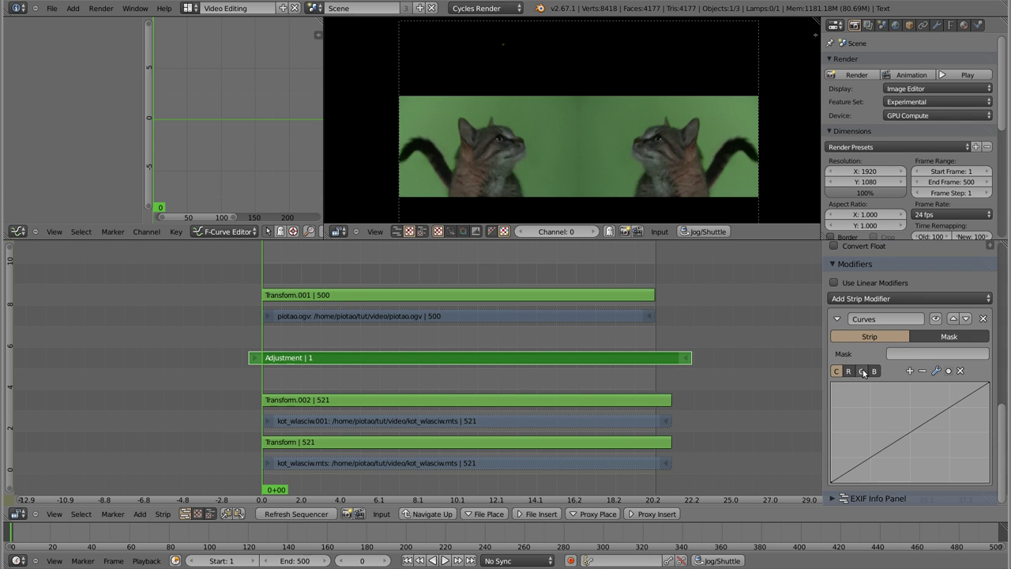
pyautogui.click(849, 371)
pyautogui.moveTo(910, 431); pyautogui.dragTo(872, 412)
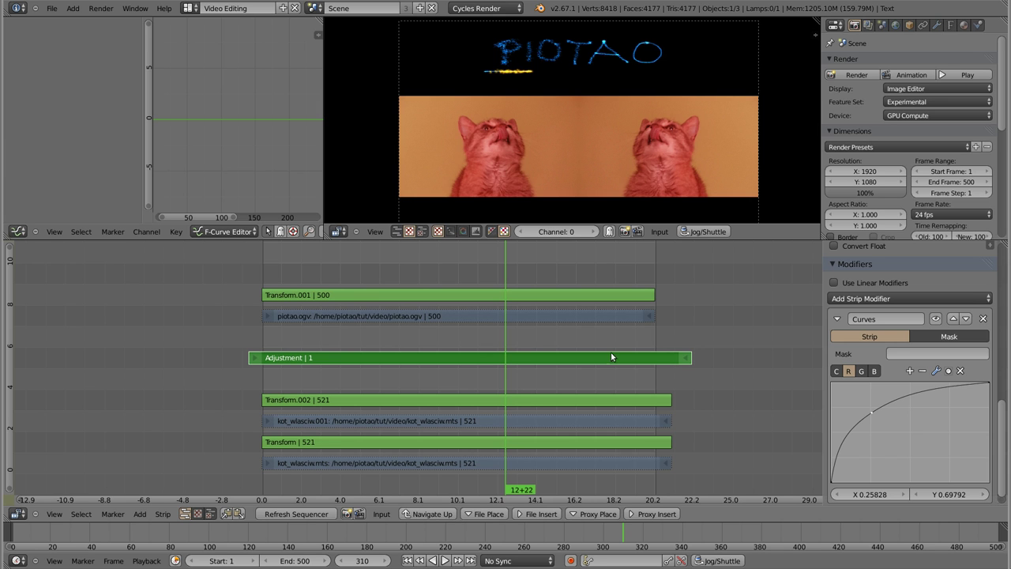
pyautogui.press('g')
pyautogui.press('Escape')
pyautogui.moveTo(872, 414); pyautogui.dragTo(910, 431)
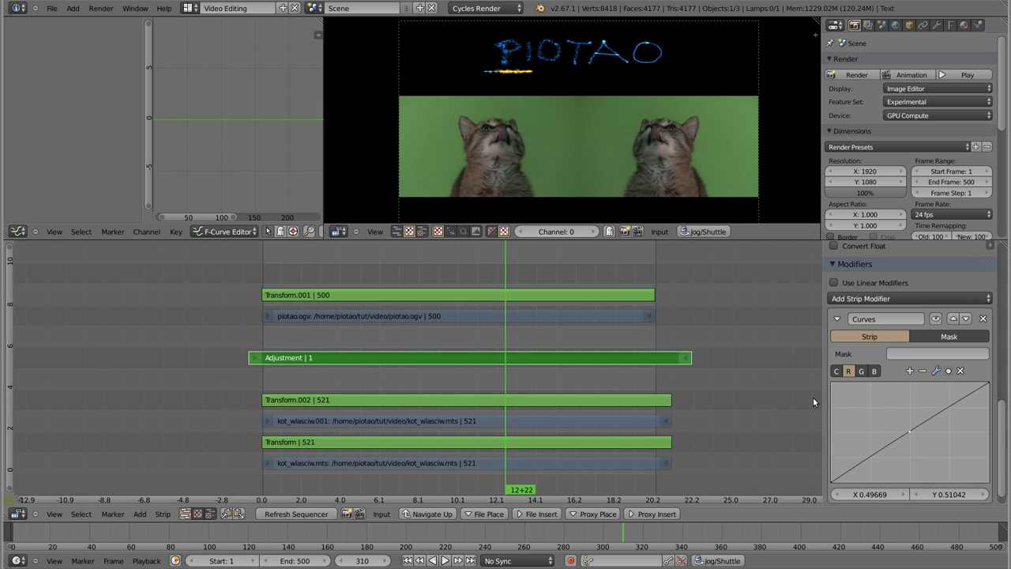
pyautogui.click(836, 371)
pyautogui.moveTo(928, 420); pyautogui.dragTo(929, 407)
# Add a Color Balance modifier after Curves and nudge its Gain and Lift colour wheels
pyautogui.click(839, 319)
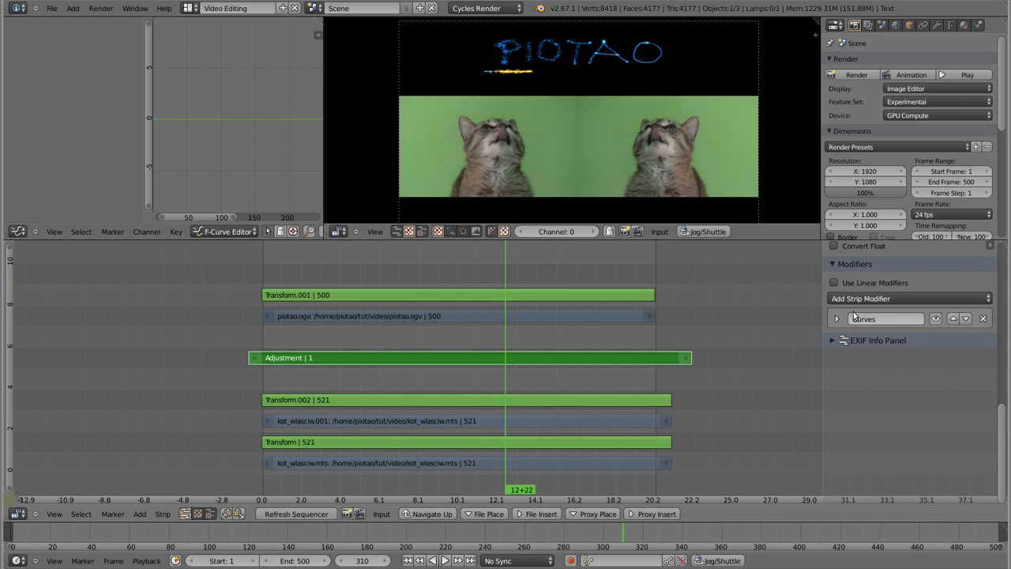
pyautogui.click(858, 298)
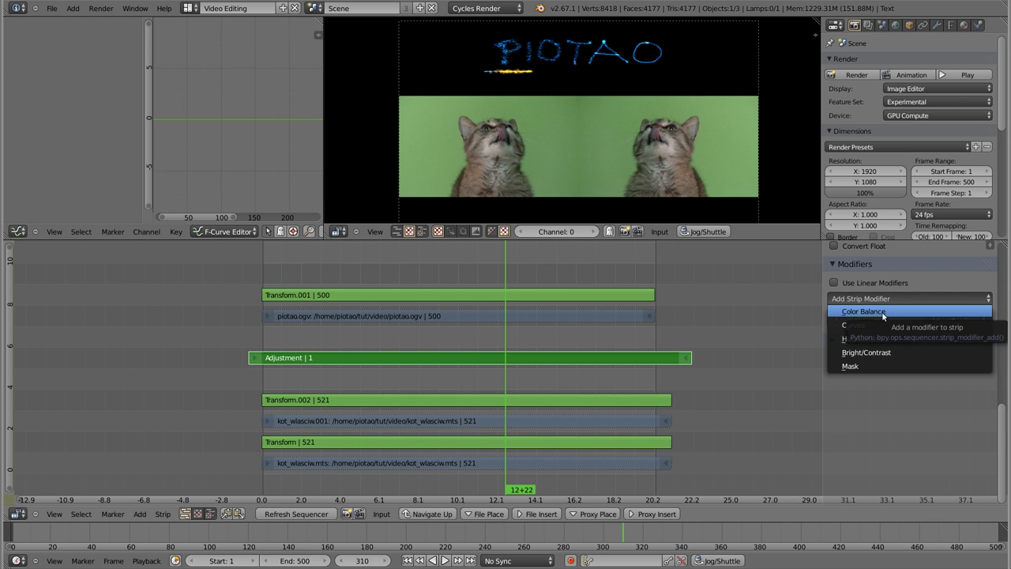
pyautogui.click(894, 312)
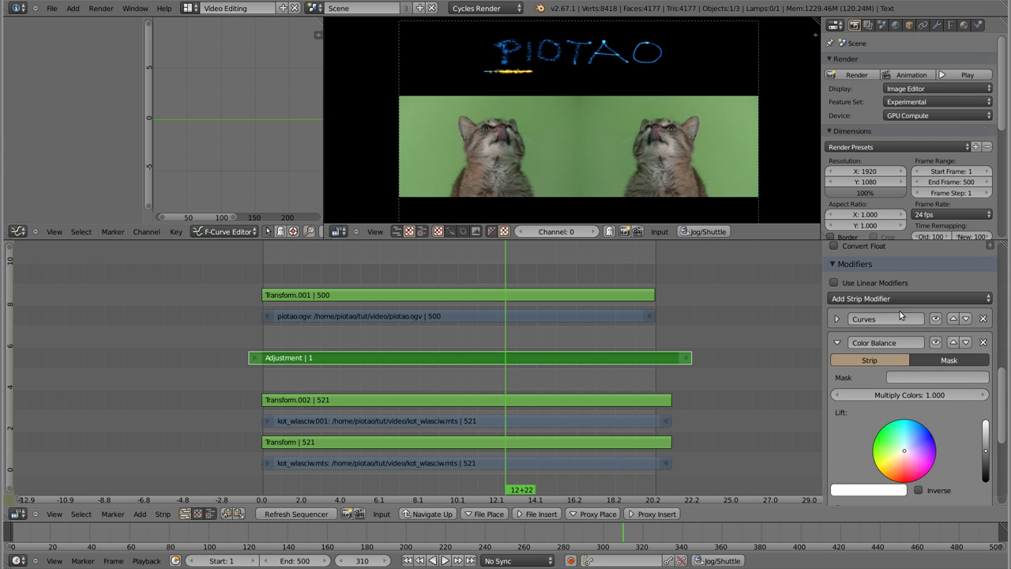
pyautogui.scroll(-3, 900, 316)
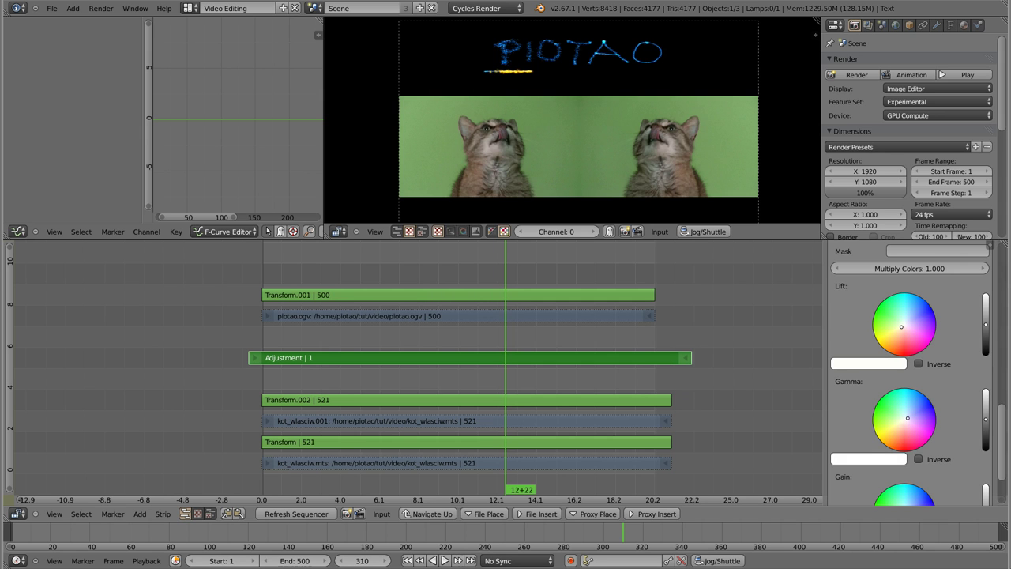
pyautogui.scroll(-3, 915, 430)
pyautogui.moveTo(907, 443); pyautogui.dragTo(898, 447)
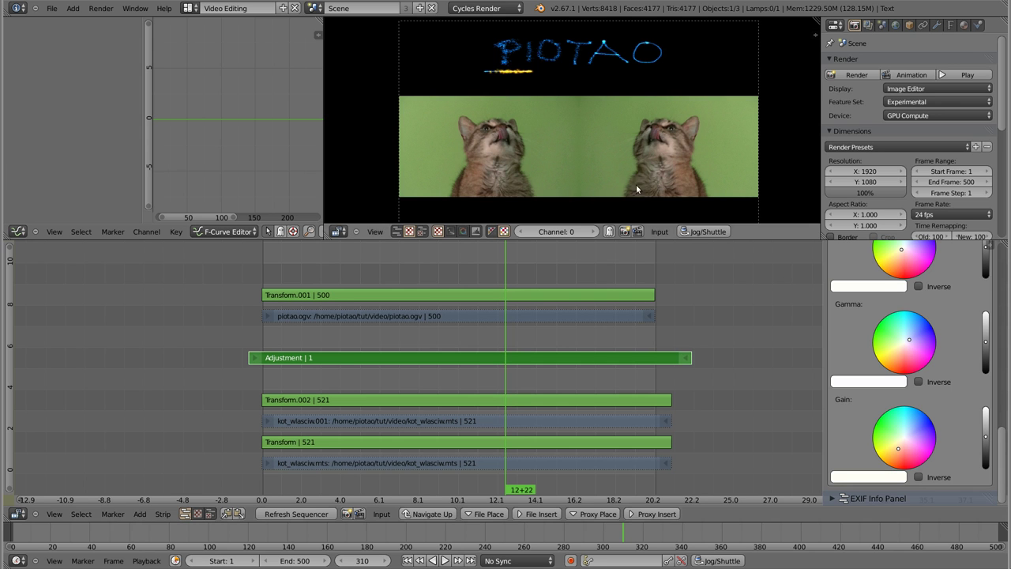
pyautogui.scroll(3, 959, 375)
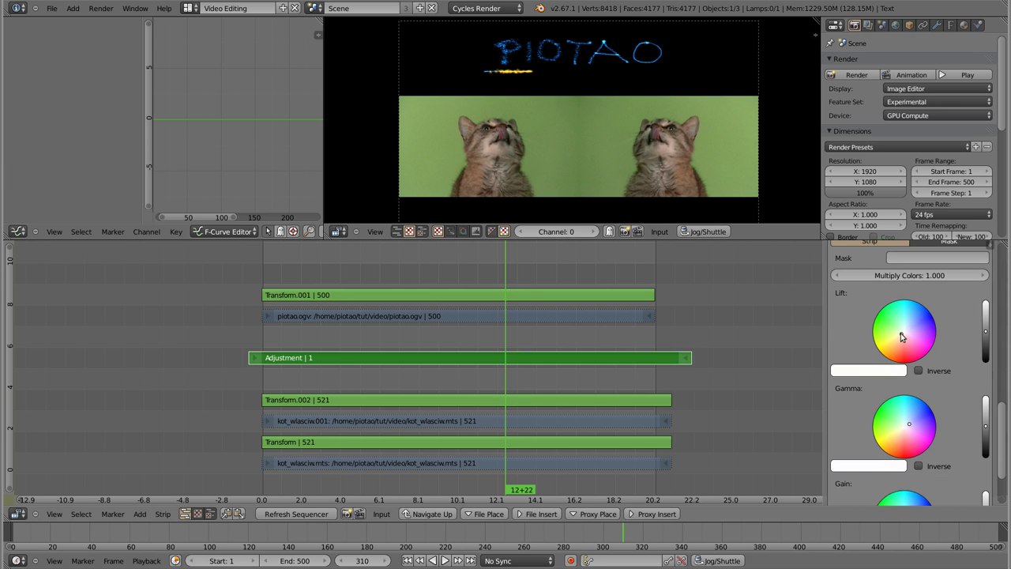
pyautogui.moveTo(901, 334)
pyautogui.mouseDown()
pyautogui.moveTo(912, 324)
pyautogui.moveTo(906, 335)
pyautogui.mouseUp()
pyautogui.scroll(2, 889, 332)
pyautogui.scroll(2, 881, 369)
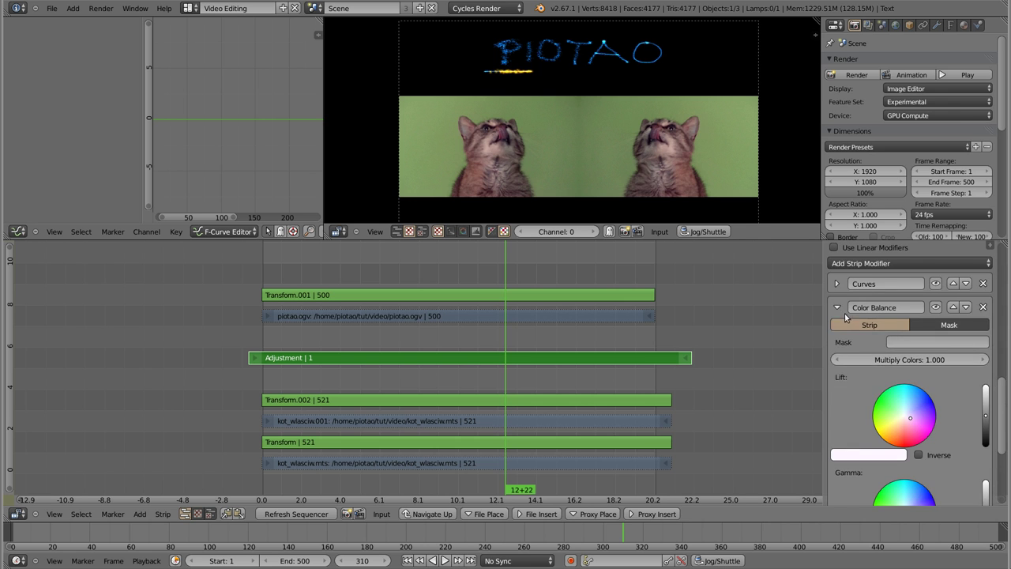
pyautogui.click(889, 330)
# Add a Hue Correct modifier to the Adjustment strip and place a first point on its hue curve
pyautogui.click(897, 263)
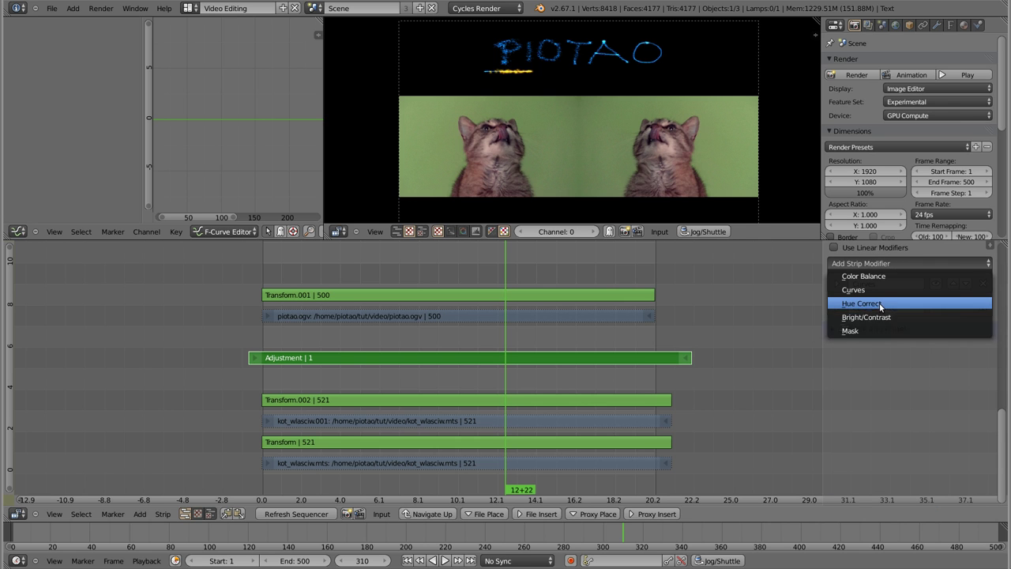
pyautogui.click(880, 303)
pyautogui.scroll(-1, 889, 447)
pyautogui.click(837, 371)
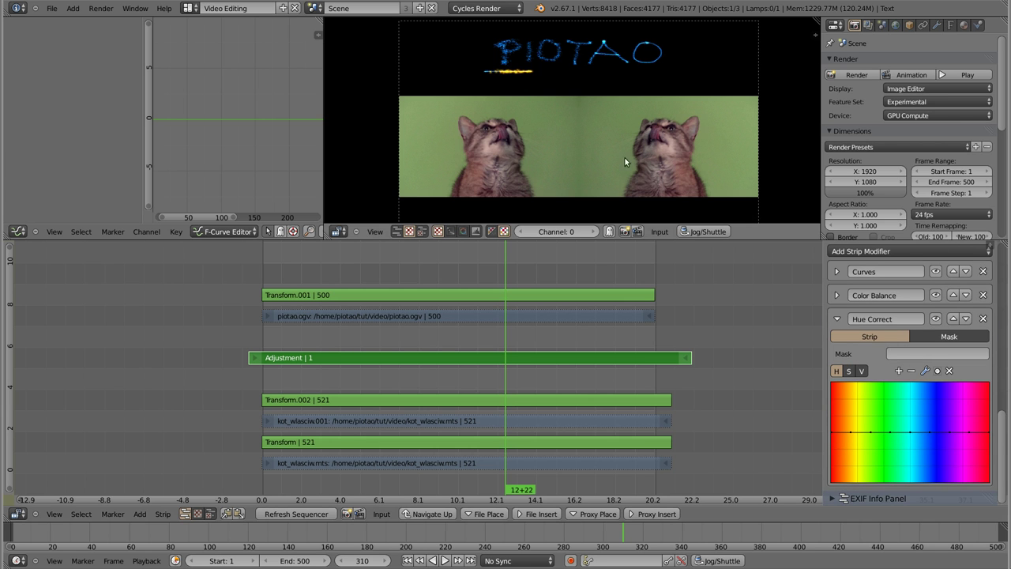
pyautogui.moveTo(890, 436)
pyautogui.mouseDown()
pyautogui.moveTo(890, 416)
pyautogui.moveTo(891, 454)
pyautogui.mouseUp()
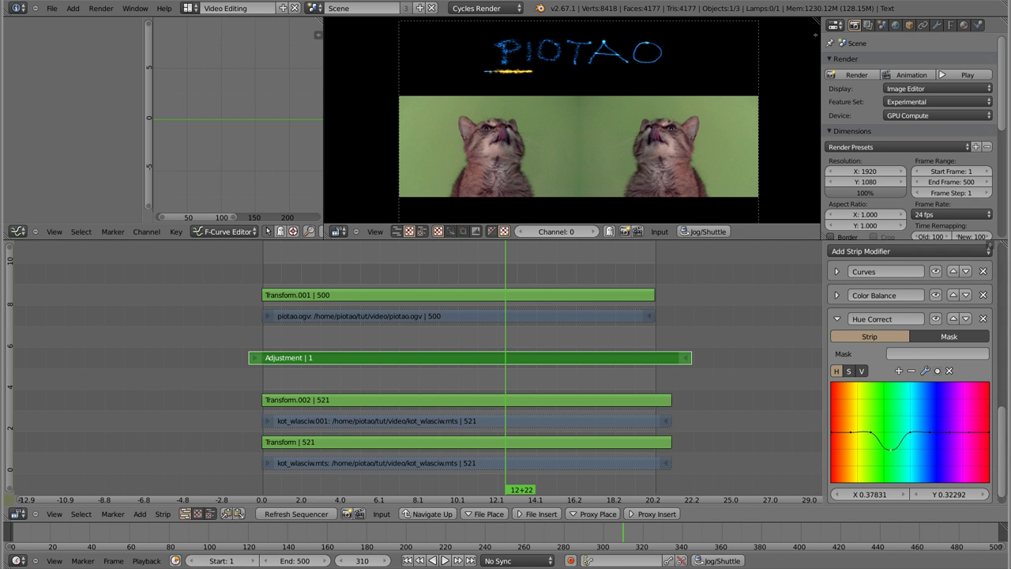
# Reshape the hue curve into a peak so the green background turns teal
pyautogui.click(870, 433)
pyautogui.moveTo(871, 433)
pyautogui.mouseDown()
pyautogui.moveTo(875, 476)
pyautogui.moveTo(874, 405)
pyautogui.mouseUp()
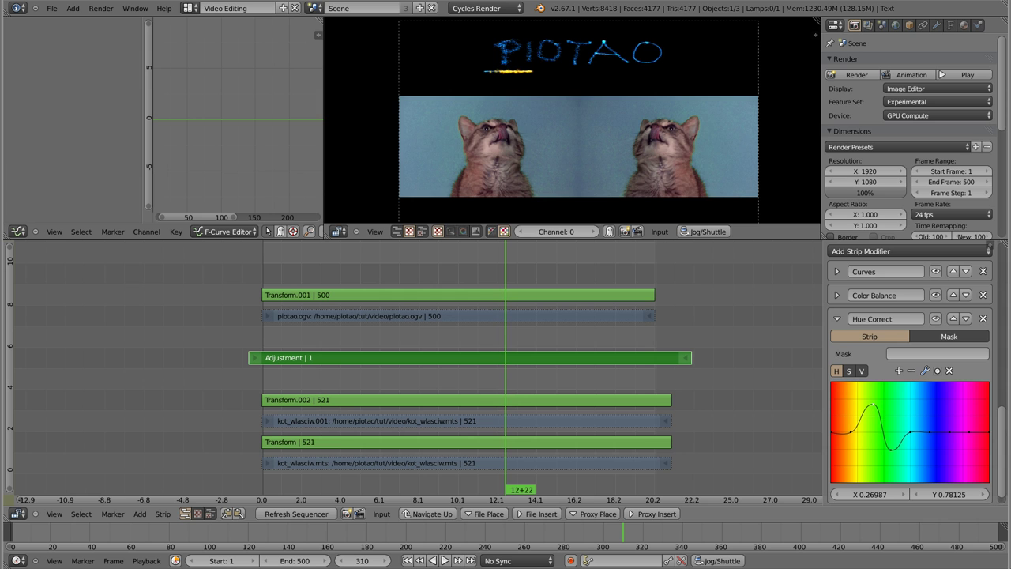
pyautogui.moveTo(892, 451)
pyautogui.mouseDown()
pyautogui.moveTo(889, 405)
pyautogui.moveTo(877, 413)
pyautogui.moveTo(889, 405)
pyautogui.mouseUp()
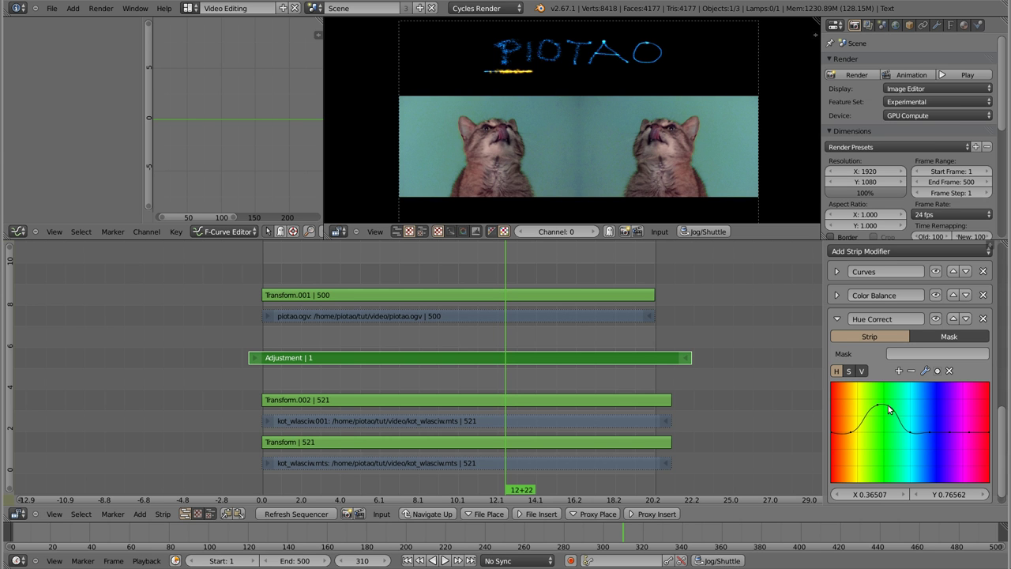
pyautogui.moveTo(855, 432); pyautogui.dragTo(866, 413)
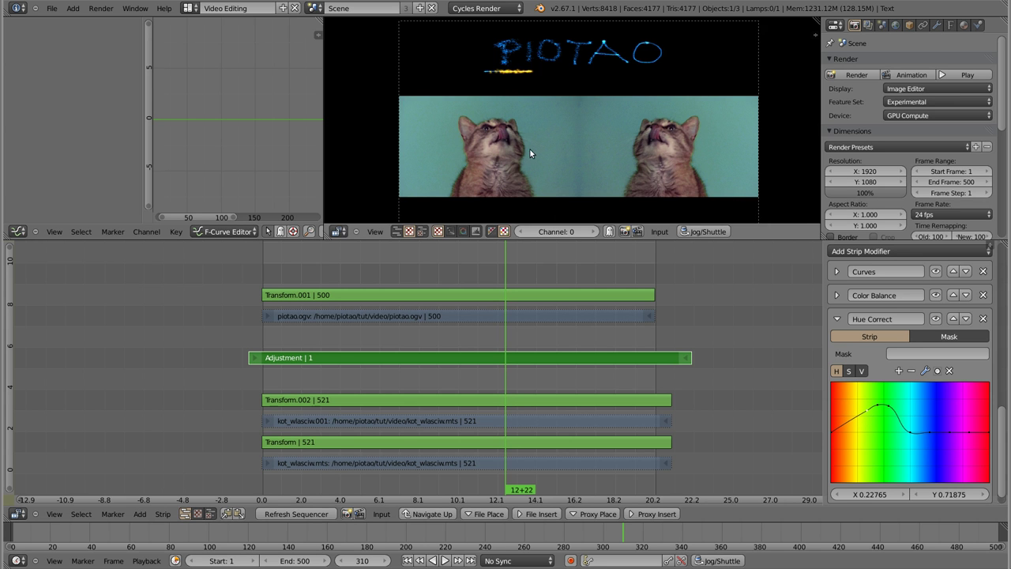
pyautogui.scroll(3, 530, 150)
pyautogui.scroll(2, 511, 95)
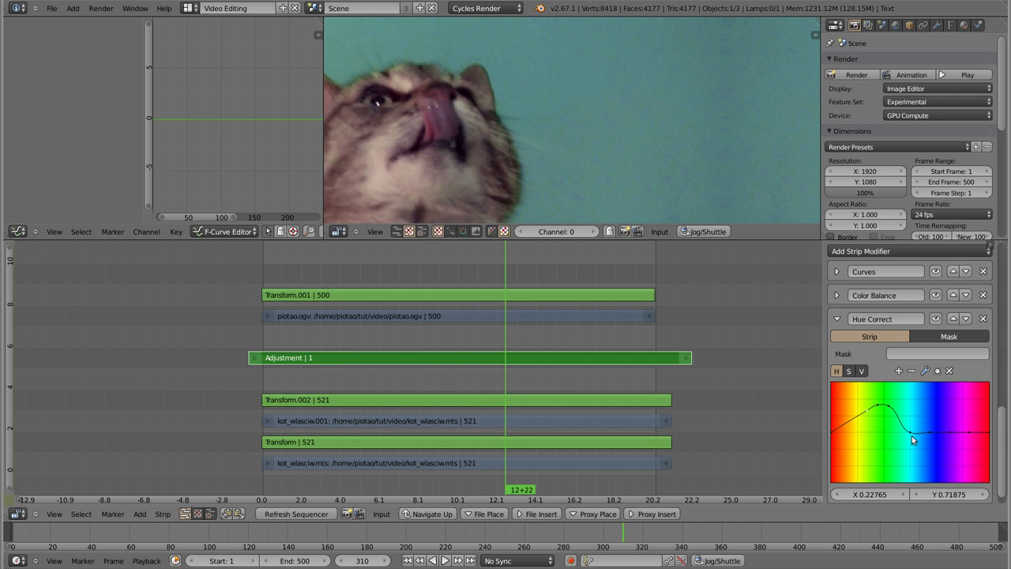
pyautogui.moveTo(910, 435); pyautogui.dragTo(900, 414)
pyautogui.scroll(-2, 538, 106)
pyautogui.scroll(-2, 558, 139)
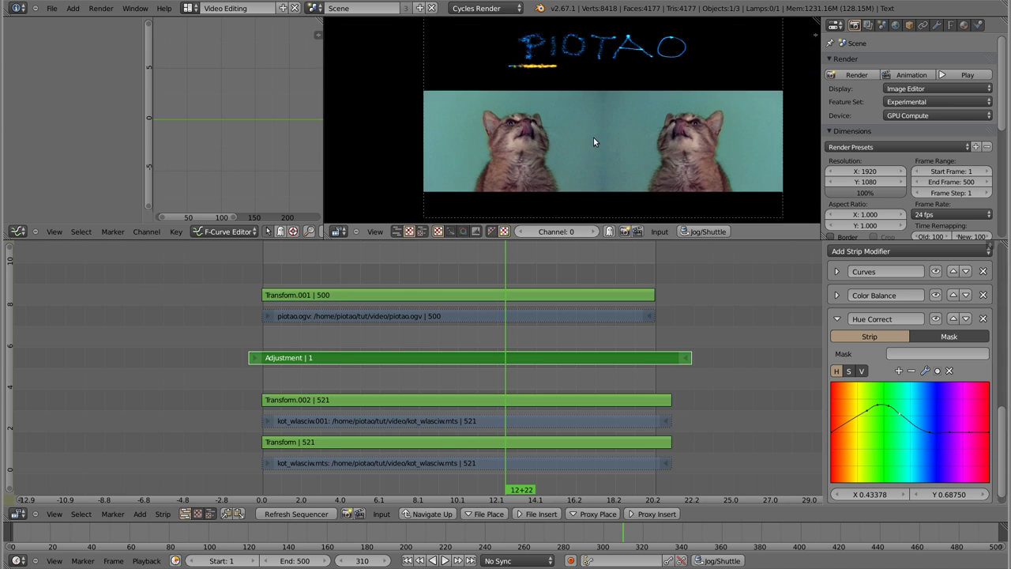
pyautogui.scroll(-1, 593, 137)
pyautogui.moveTo(587, 142); pyautogui.dragTo(580, 138, button='middle')
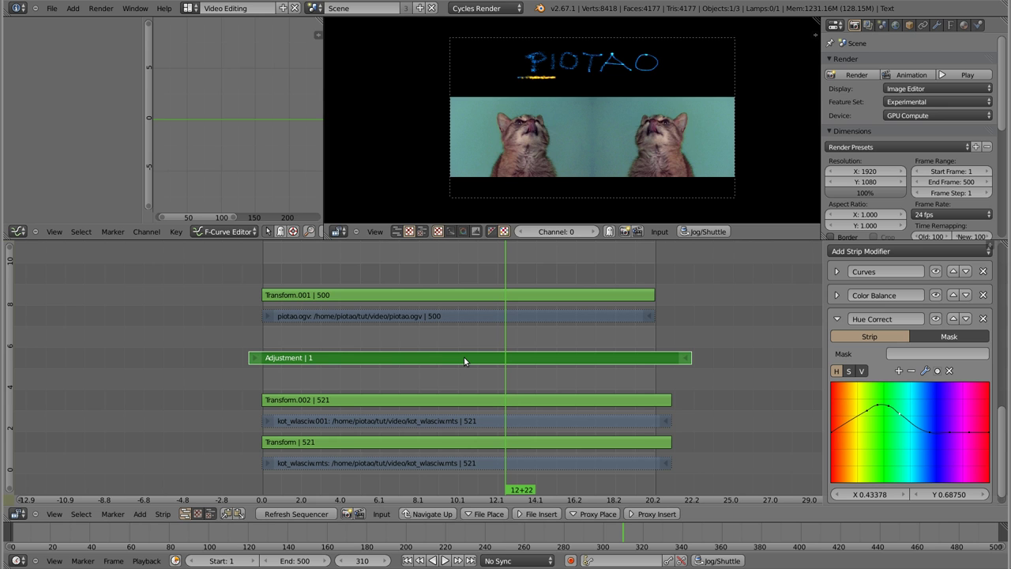
# Mute and unmute the Adjustment strip to compare, collapse Hue Correct, and replay from frame 13
pyautogui.press('h')
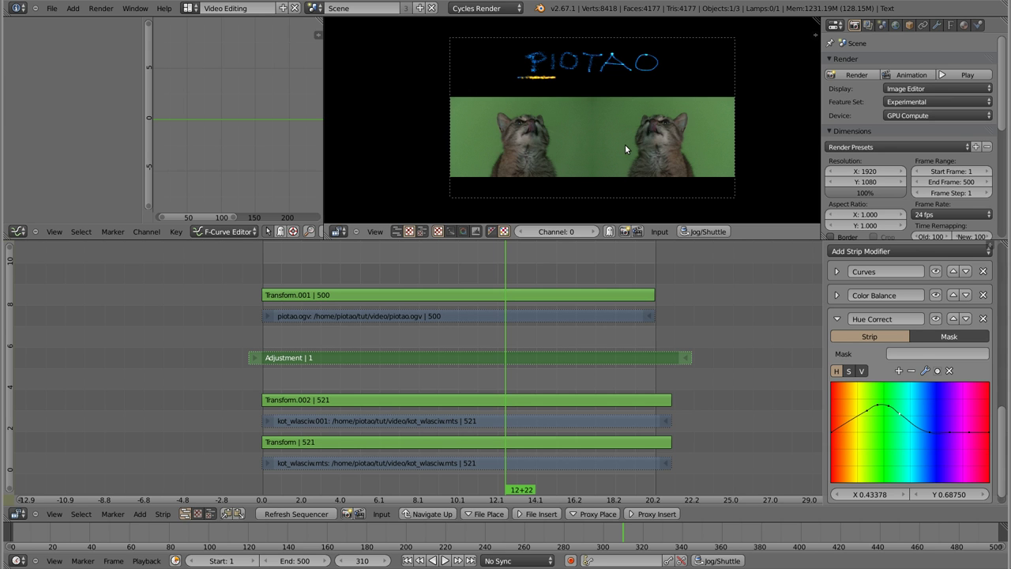
pyautogui.hotkey('alt', 'h')
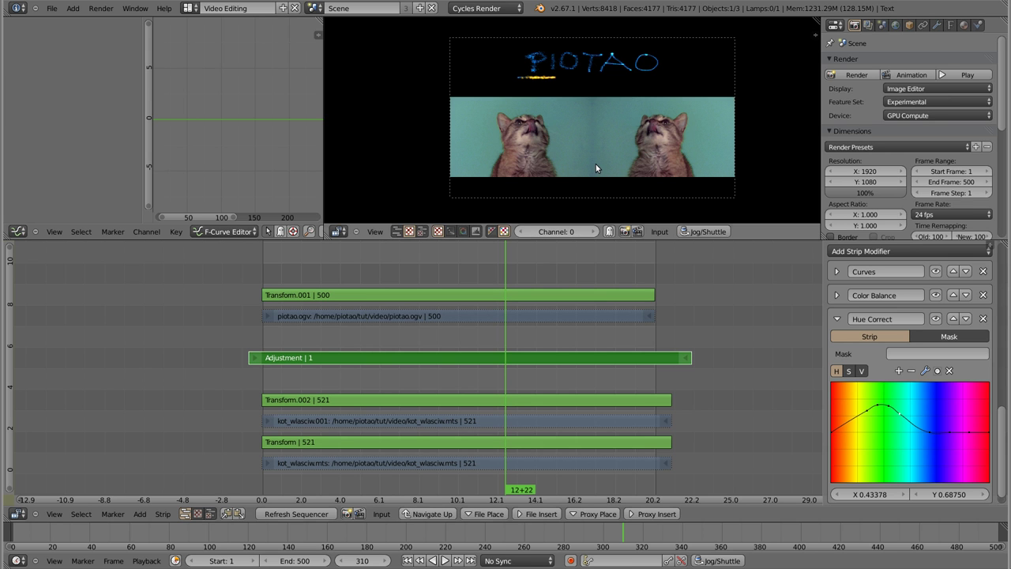
pyautogui.click(837, 318)
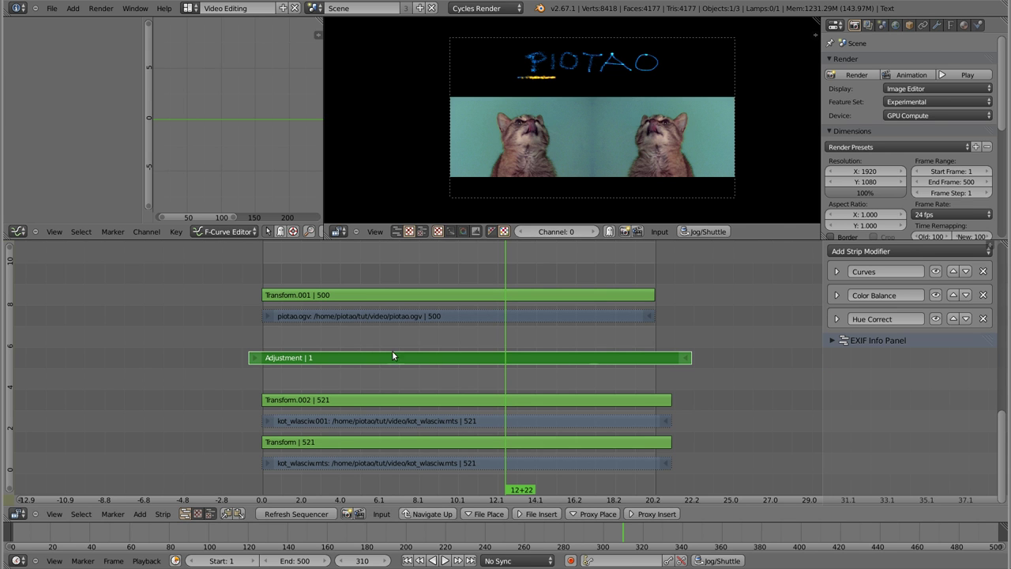
pyautogui.click(273, 381)
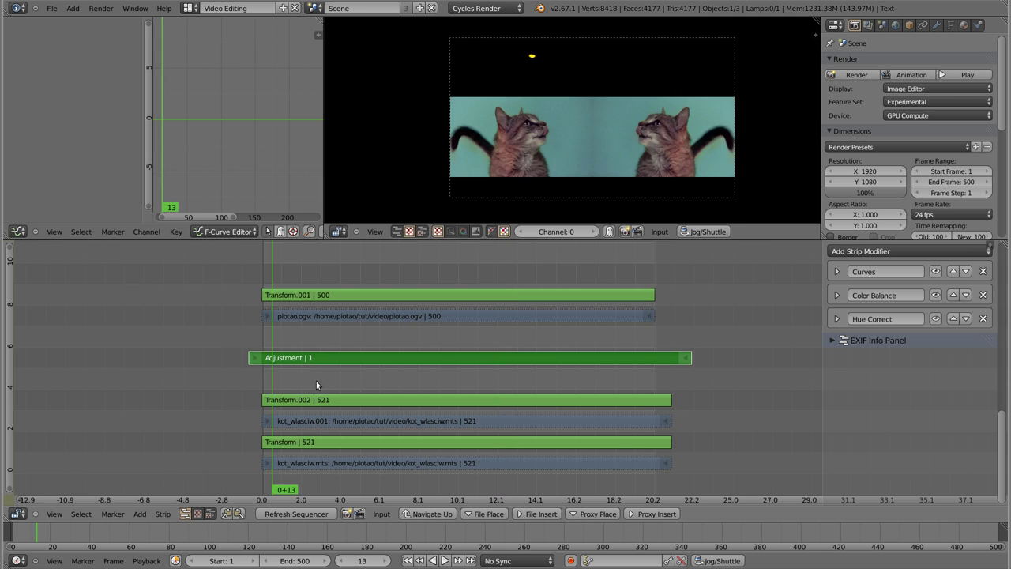
pyautogui.hotkey('alt', 'a')
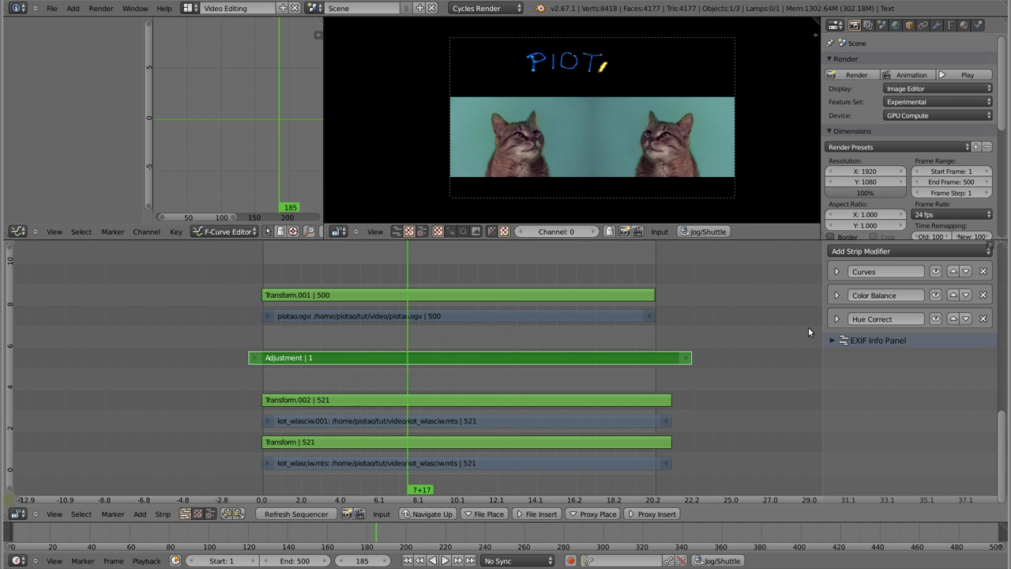
# Enable Flip Y in the Adjustment strip's Filter settings
pyautogui.scroll(3, 895, 404)
pyautogui.scroll(3, 893, 401)
pyautogui.scroll(2, 850, 360)
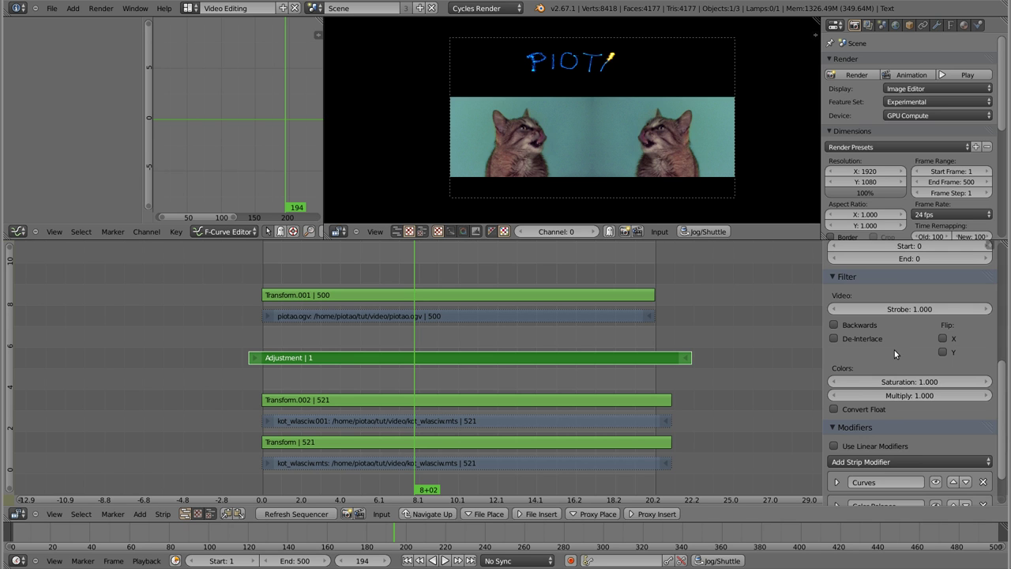
pyautogui.click(943, 352)
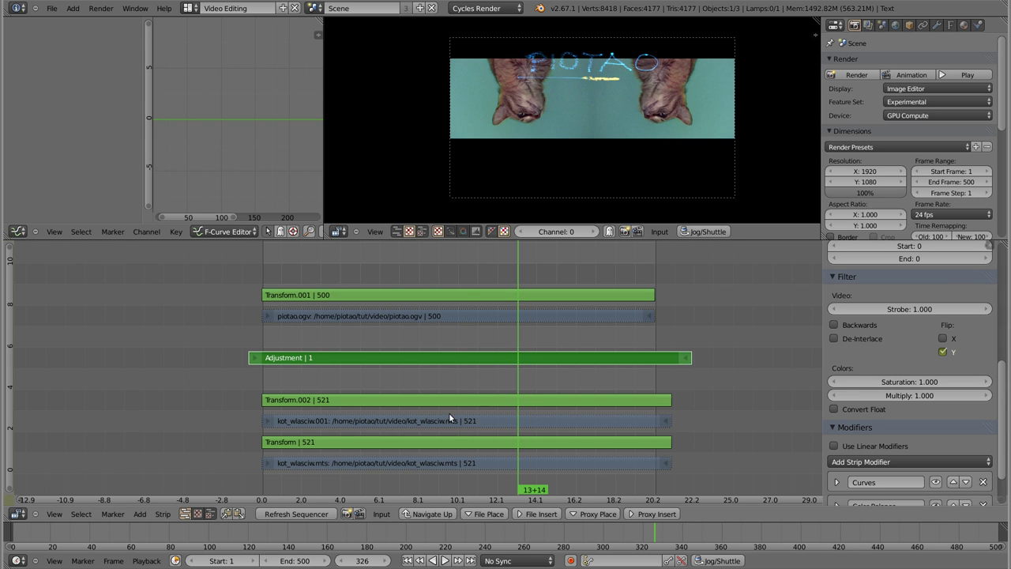
# Delete the Adjustment strip and group the four kot strips into MetaStrip.001
pyautogui.press('x')
pyautogui.click(487, 359)
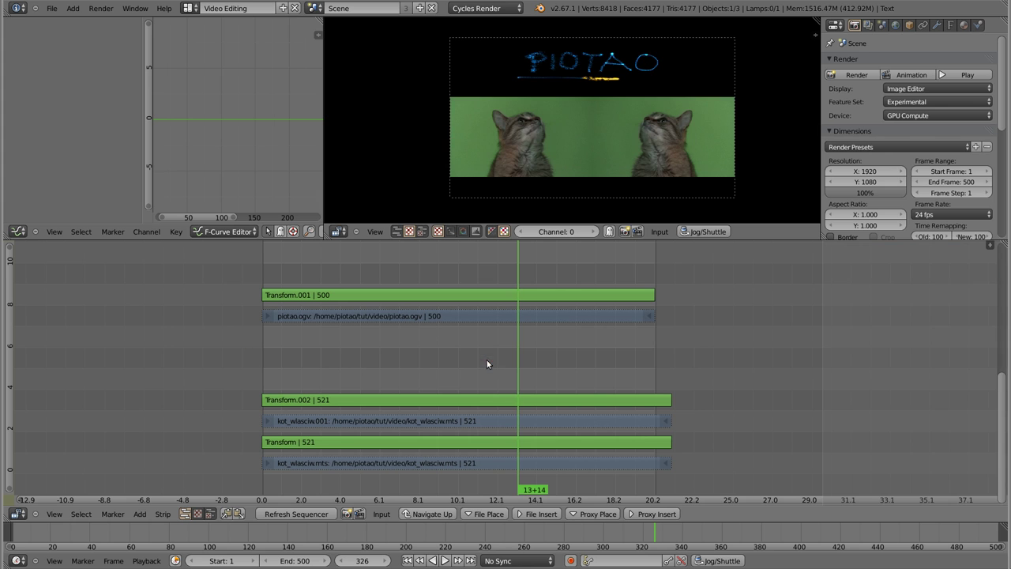
pyautogui.click(468, 400)
pyautogui.keyDown('shift'); pyautogui.click(470, 421); pyautogui.keyUp('shift')
pyautogui.keyDown('shift'); pyautogui.click(470, 443); pyautogui.keyUp('shift')
pyautogui.keyDown('shift'); pyautogui.click(469, 463); pyautogui.keyUp('shift')
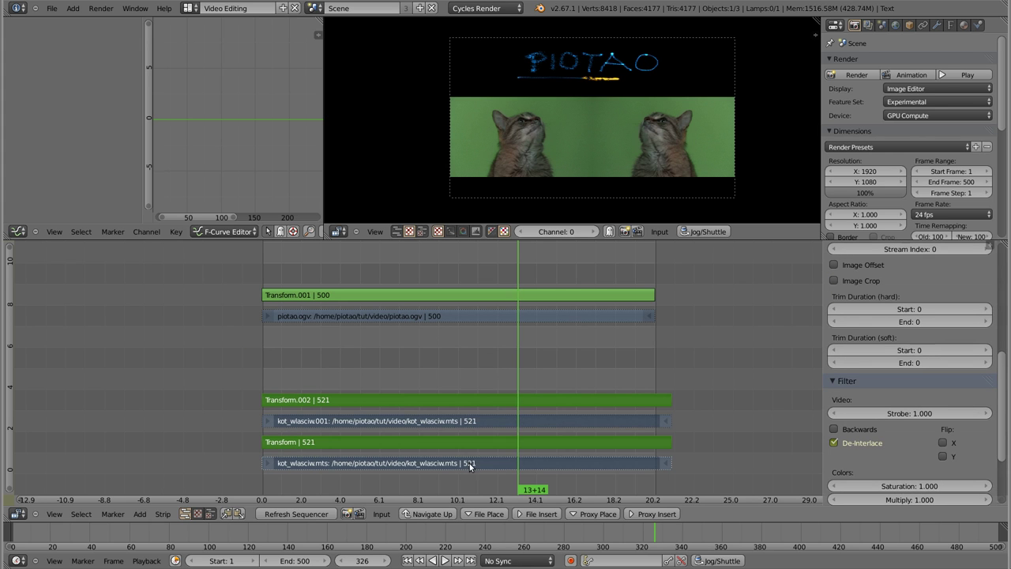
pyautogui.hotkey('ctrl', 'g')
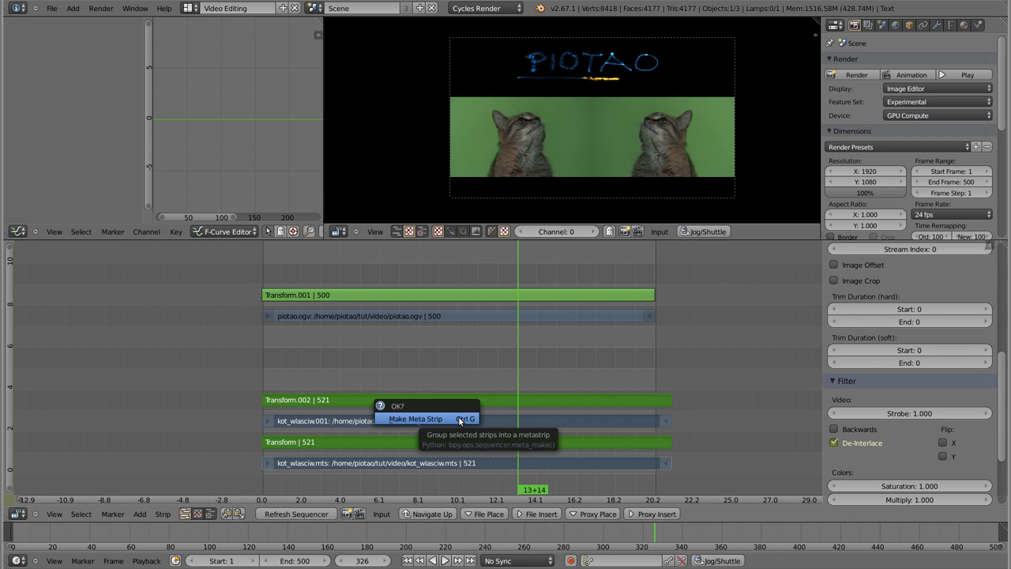
pyautogui.click(458, 419)
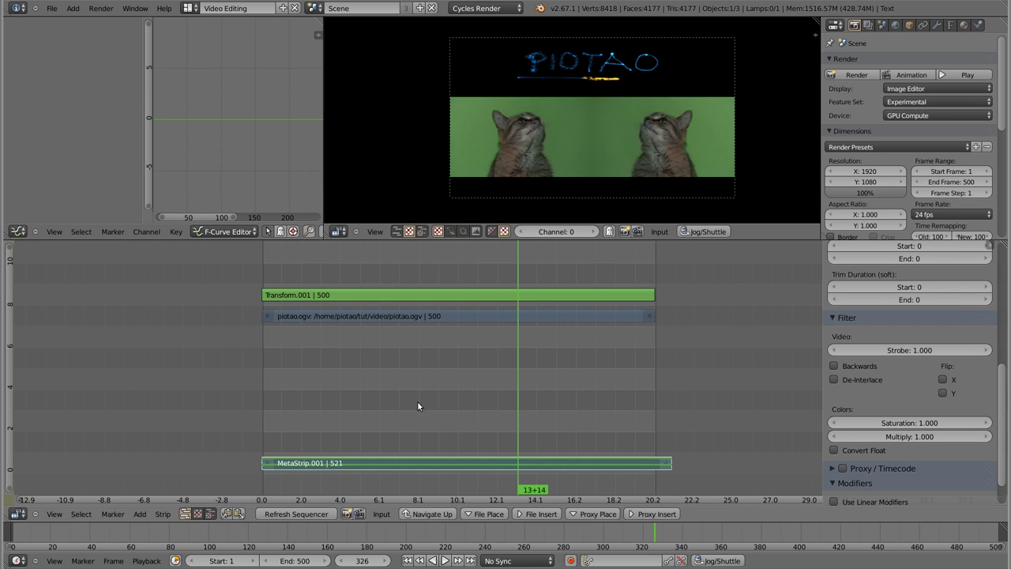
# Add a Color Balance modifier to MetaStrip.001 and shift its Lift toward yellow
pyautogui.scroll(-2, 901, 365)
pyautogui.click(943, 356)
pyautogui.click(943, 356)
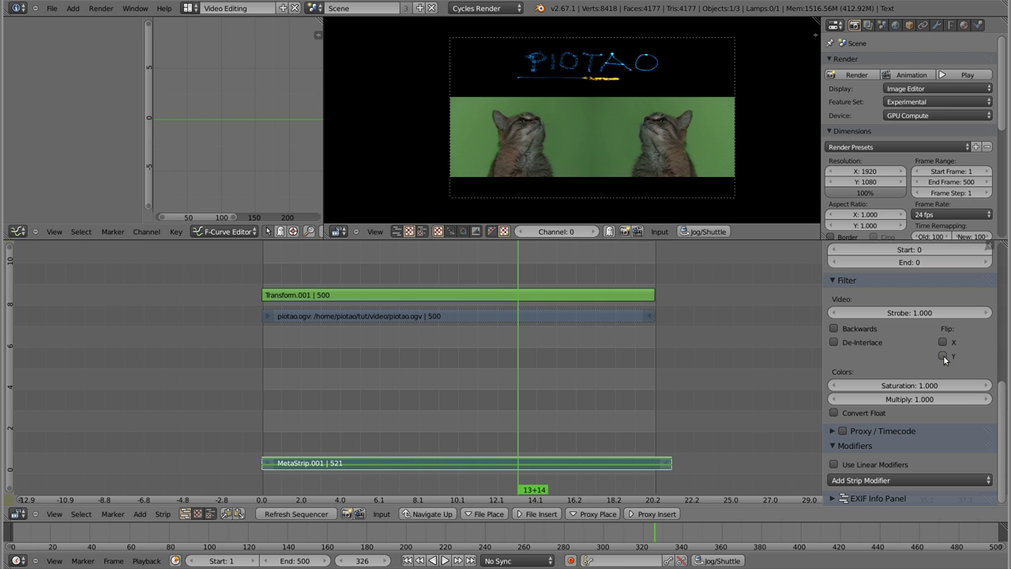
pyautogui.click(875, 481)
pyautogui.click(876, 494)
pyautogui.scroll(-10, 909, 383)
pyautogui.moveTo(907, 383)
pyautogui.mouseDown()
pyautogui.moveTo(892, 390)
pyautogui.moveTo(905, 377)
pyautogui.mouseUp()
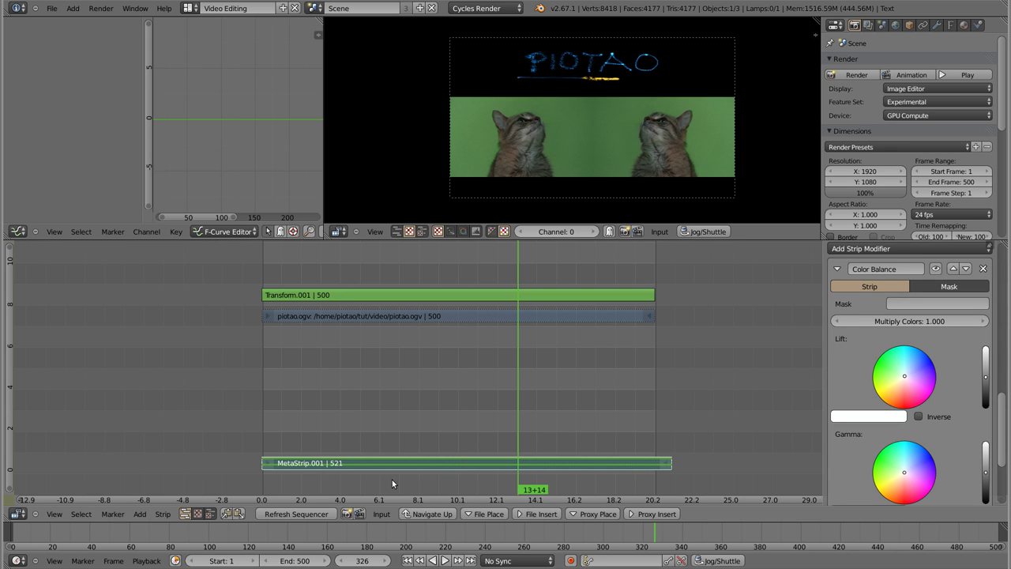
# Inside MetaStrip.001, deselect all and add a black Color strip at the playhead
pyautogui.press('Tab')
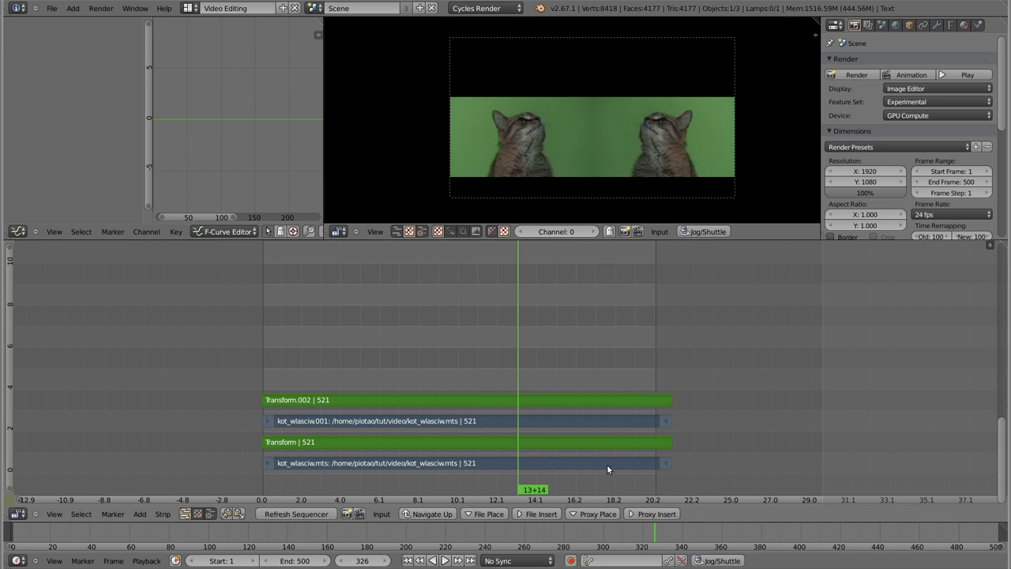
pyautogui.moveTo(467, 378); pyautogui.dragTo(451, 491, button='middle')
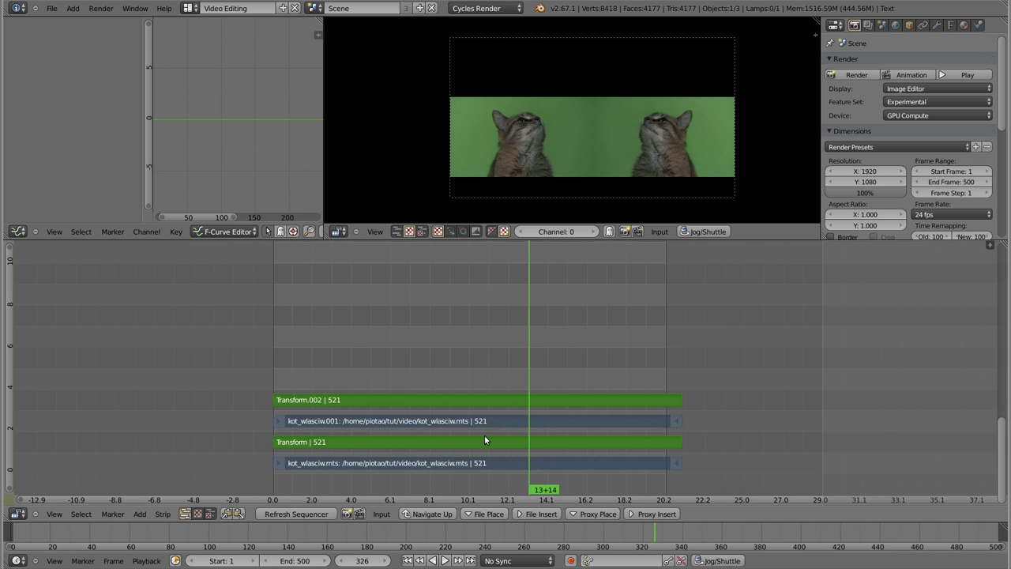
pyautogui.moveTo(484, 436); pyautogui.dragTo(466, 420, button='middle')
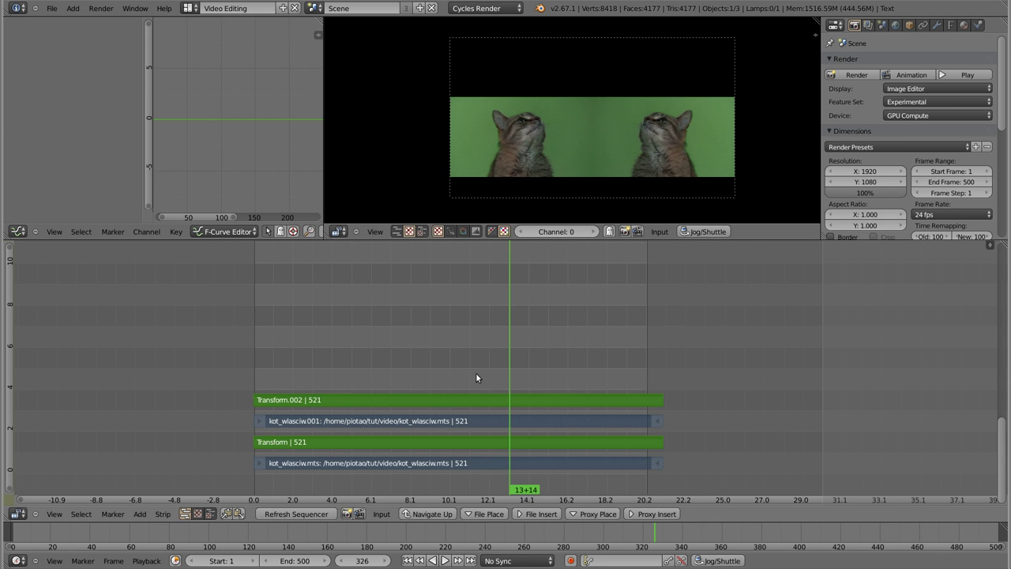
pyautogui.hotkey('shift', 'a')
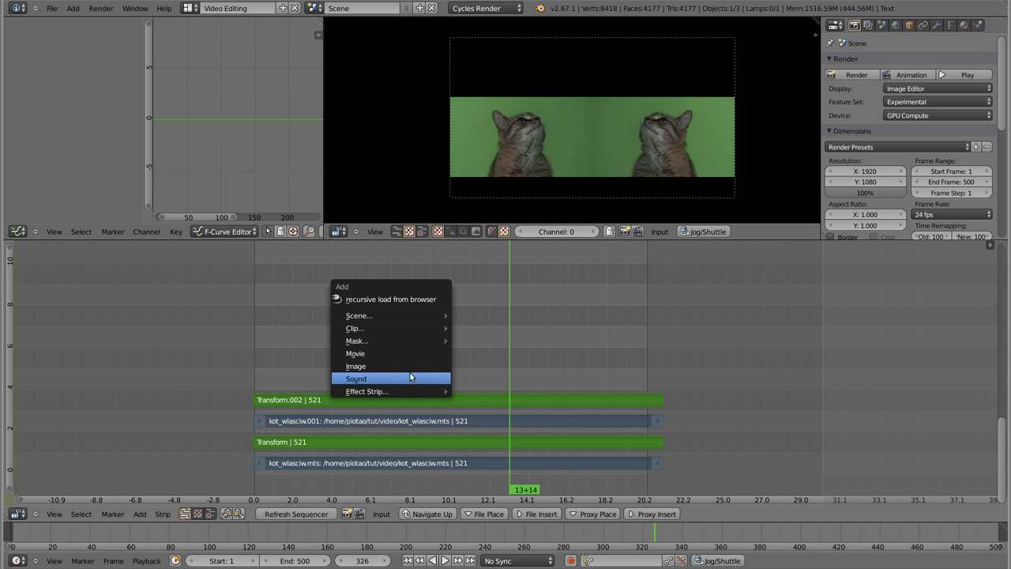
pyautogui.click(493, 367)
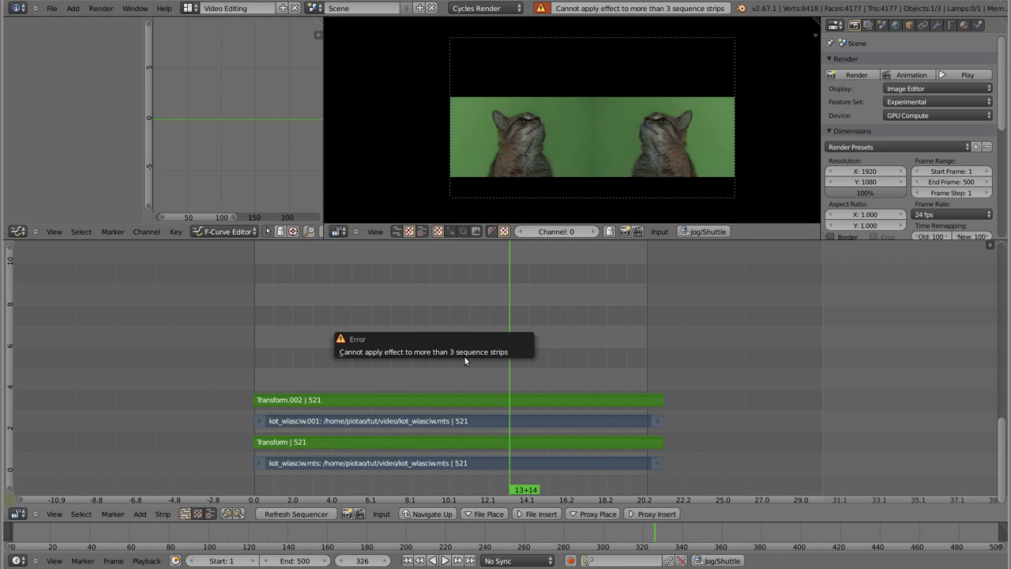
pyautogui.press('a')
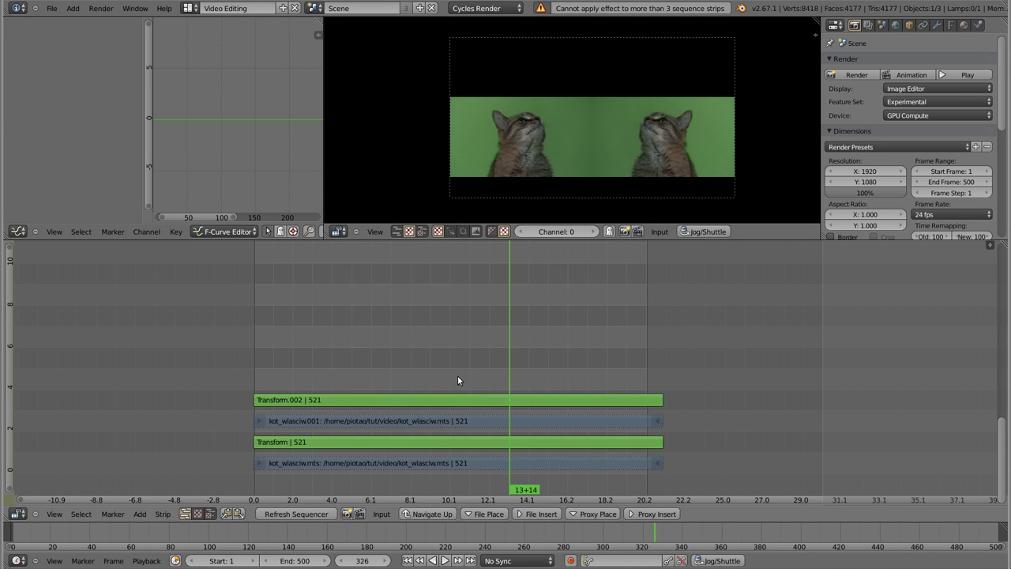
pyautogui.hotkey('shift', 'a')
pyautogui.click(507, 352)
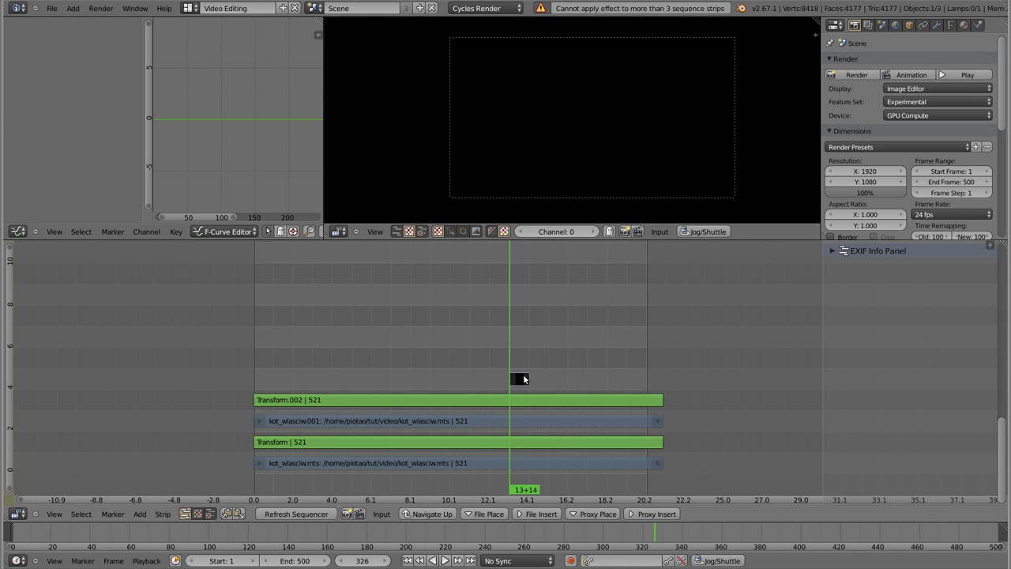
# Return to the main timeline, scrub to frame 350, and frame all strips
pyautogui.press('Tab')
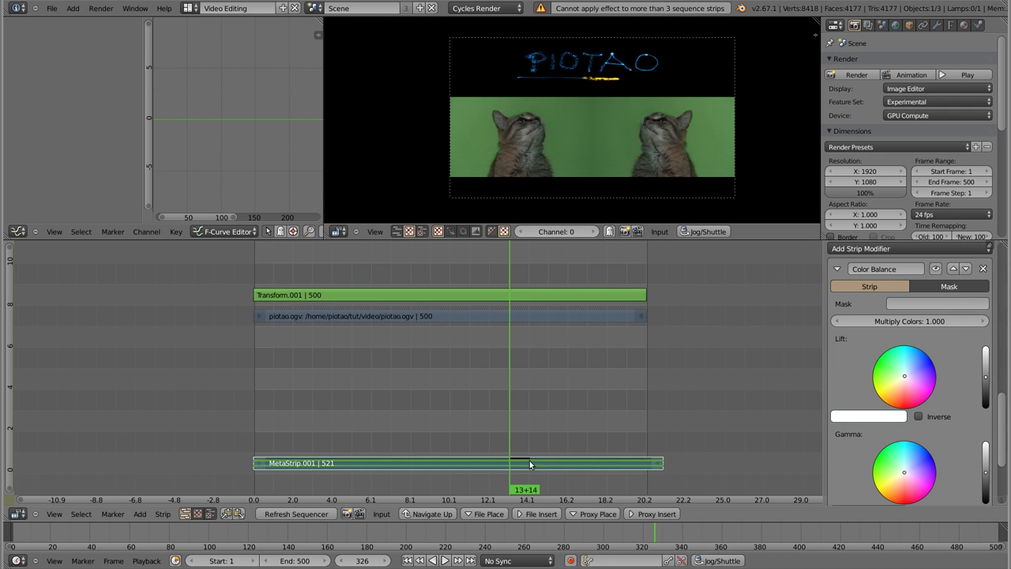
pyautogui.press('KP_Decimal')
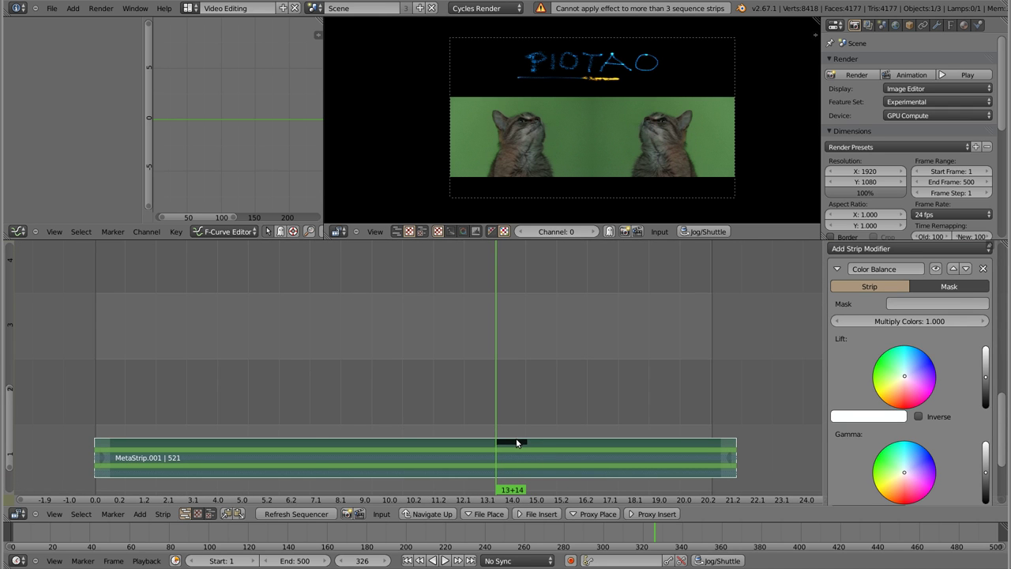
pyautogui.moveTo(485, 412)
pyautogui.mouseDown()
pyautogui.moveTo(521, 412)
pyautogui.moveTo(482, 412)
pyautogui.mouseUp()
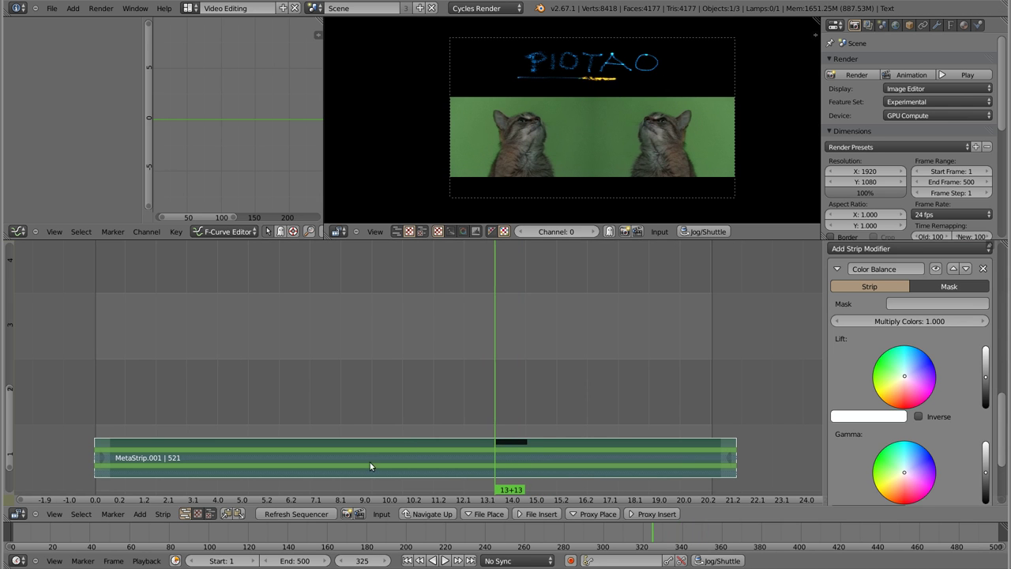
pyautogui.press('Home')
pyautogui.scroll(3, 457, 373)
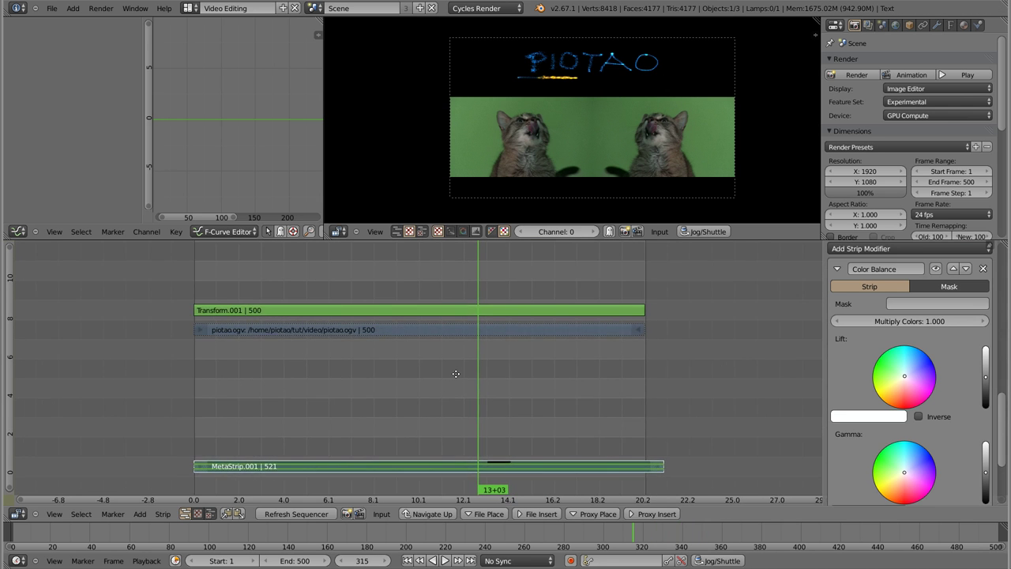
pyautogui.press('Home')
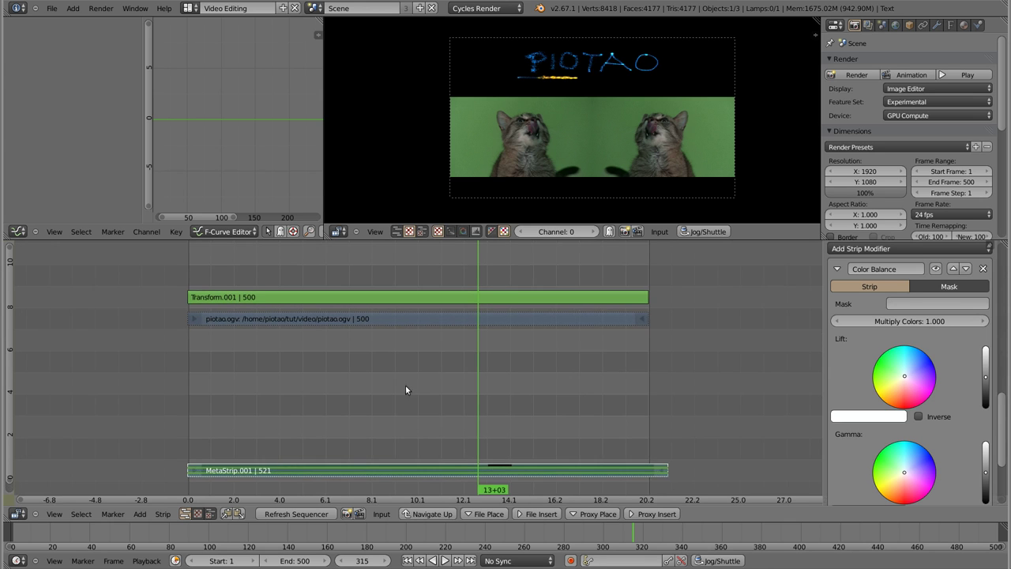
pyautogui.moveTo(429, 364); pyautogui.dragTo(424, 363, button='middle')
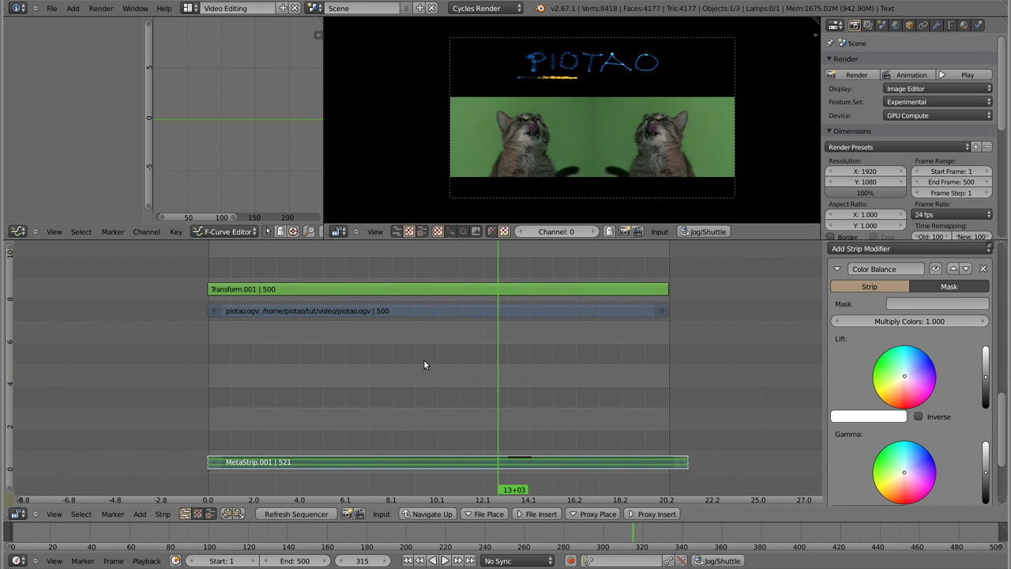